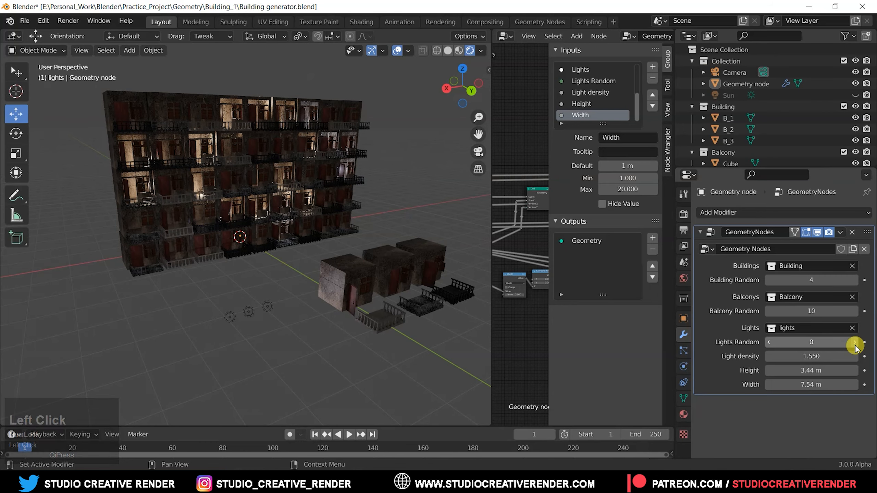
Set the building generator's Lights Random to 3 and its Light density to 1.100.
{"action": "left_click", "coordinate": [855, 343]}
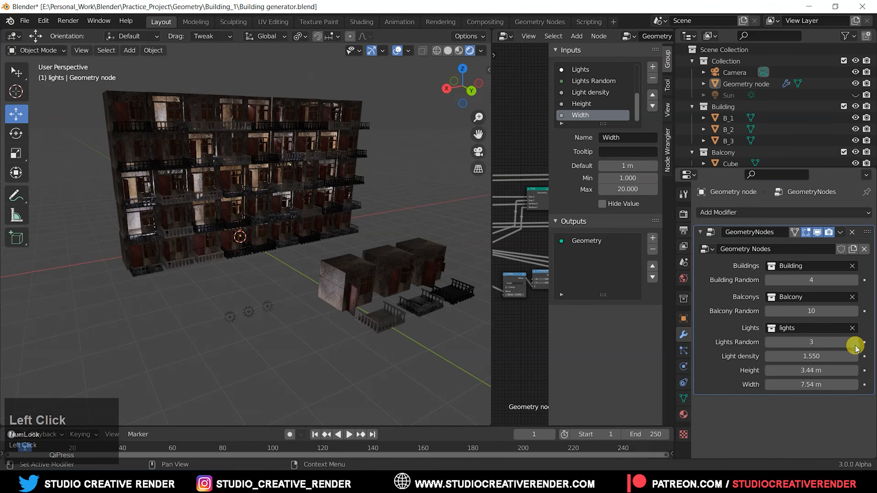
{"action": "left_click_drag", "start_coordinate": [810, 356], "coordinate": [786, 357]}
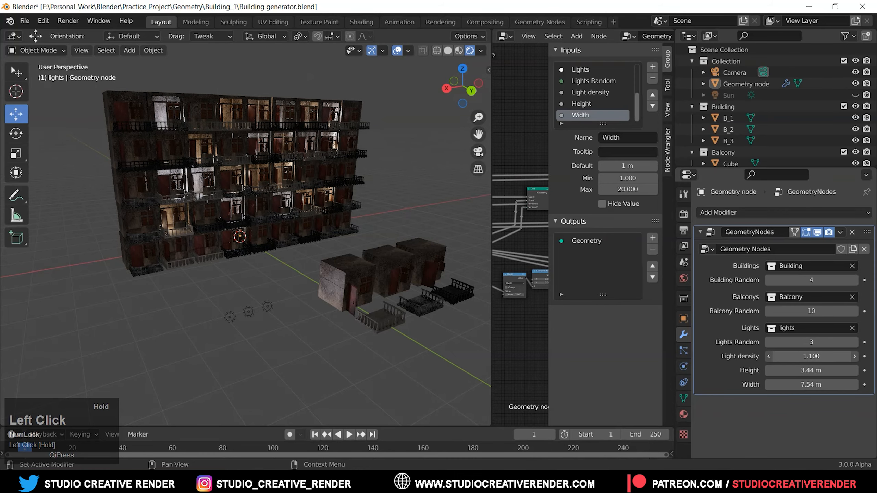
{"action": "mouse_move", "coordinate": [333, 141]}
{"action": "middle_mouse_down"}
{"action": "mouse_move", "coordinate": [298, 133]}
{"action": "mouse_move", "coordinate": [337, 157]}
{"action": "middle_mouse_up"}
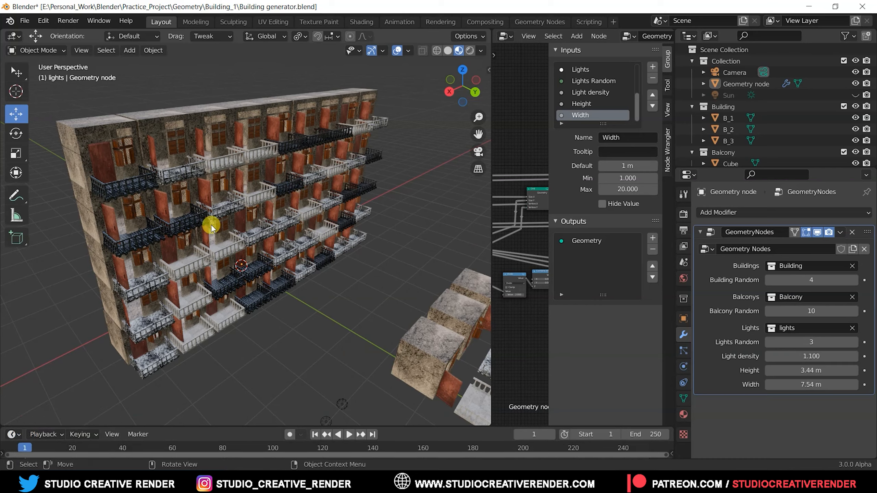
Set Balcony Random to 6 on the Geometry Nodes modifier and inspect the facade's balconies up close.
{"action": "left_click", "coordinate": [769, 311]}
{"action": "left_click", "coordinate": [770, 311]}
{"action": "left_click", "coordinate": [770, 312]}
{"action": "left_click", "coordinate": [770, 311]}
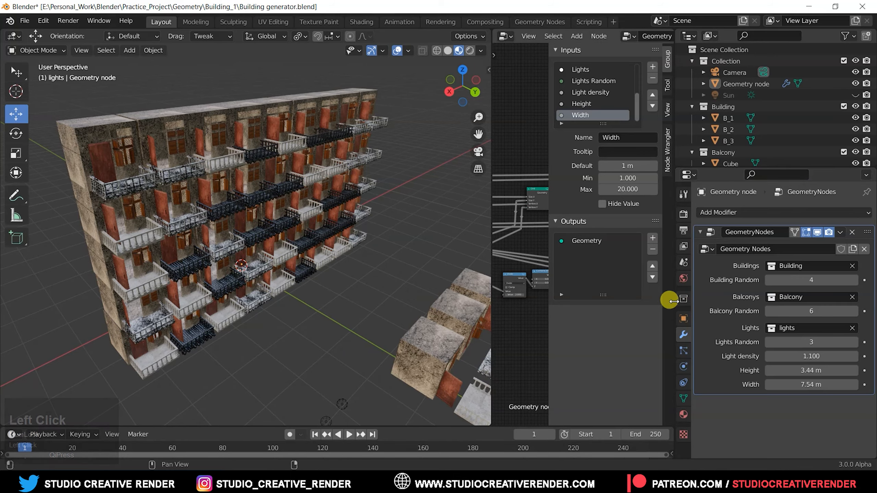
{"action": "middle_click_drag", "start_coordinate": [227, 199], "coordinate": [226, 166], "text": "ctrl"}
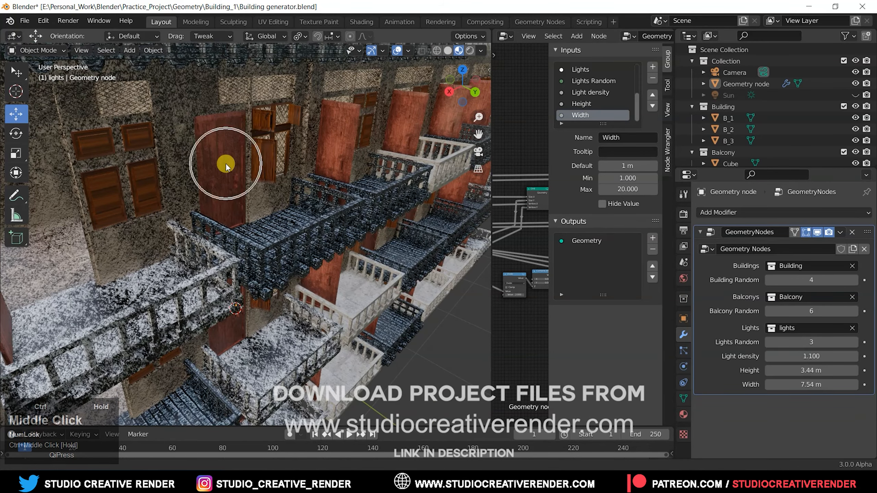
{"action": "middle_click_drag", "start_coordinate": [291, 163], "coordinate": [238, 191]}
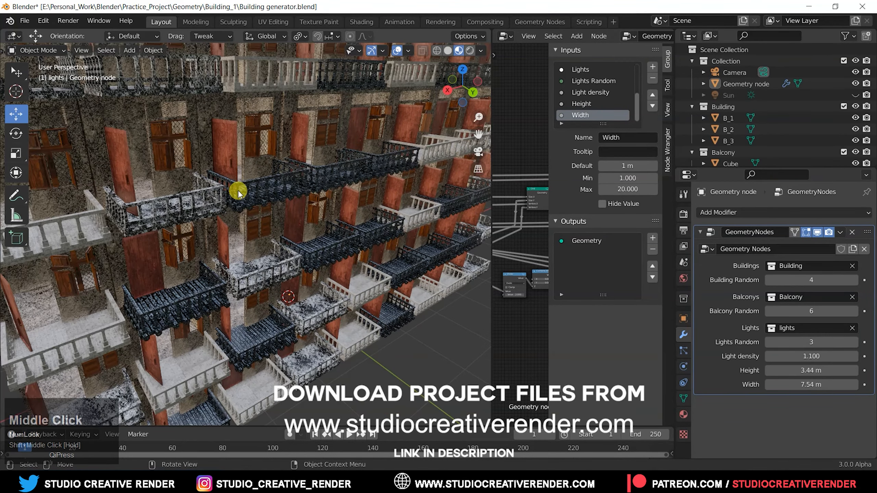
{"action": "middle_click_drag", "start_coordinate": [183, 172], "coordinate": [206, 206]}
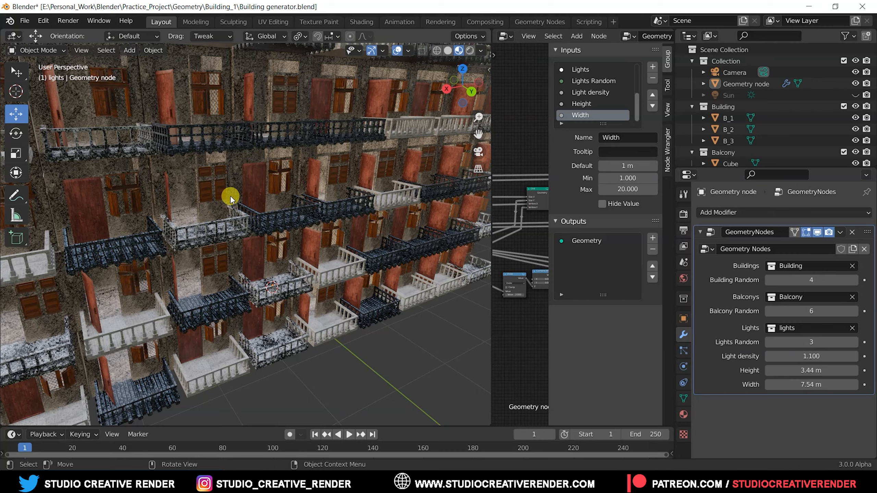
Set Building Random to 9 on the Geometry Nodes modifier and save the file.
{"action": "left_click", "coordinate": [854, 280]}
{"action": "left_click", "coordinate": [854, 280]}
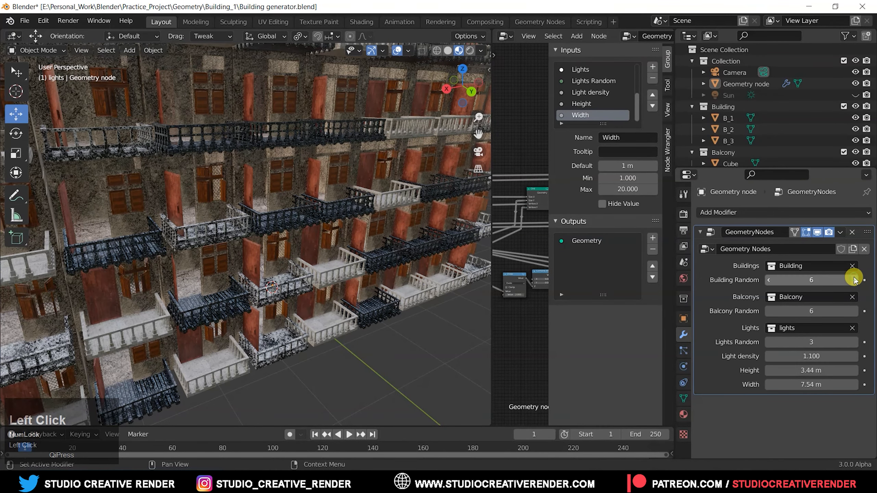
{"action": "left_click", "coordinate": [855, 280]}
{"action": "left_click", "coordinate": [854, 280]}
{"action": "left_click", "coordinate": [854, 280]}
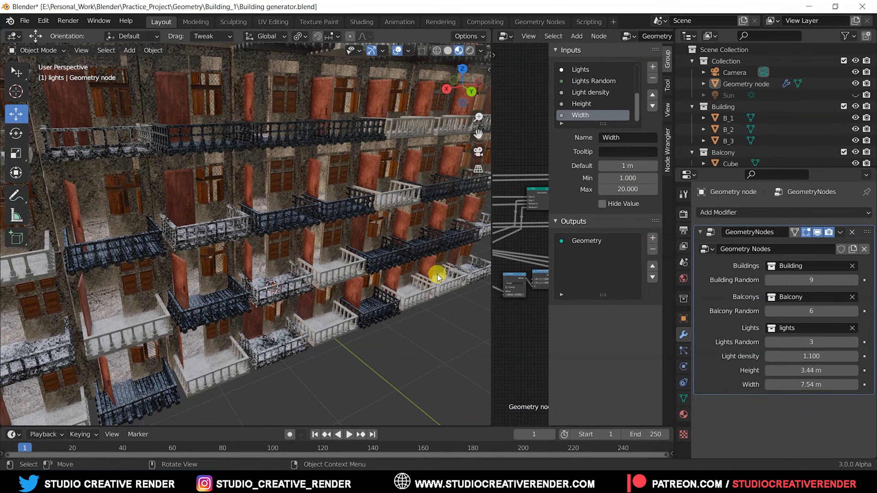
{"action": "key", "text": "ctrl+s"}
{"action": "scroll", "coordinate": [437, 279], "scroll_direction": "up", "scroll_amount": 3}
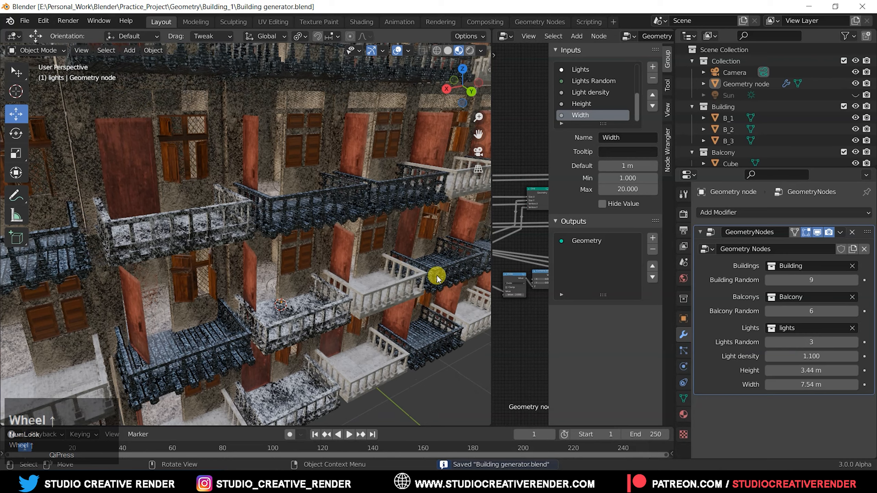
{"action": "left_click", "coordinate": [816, 266]}
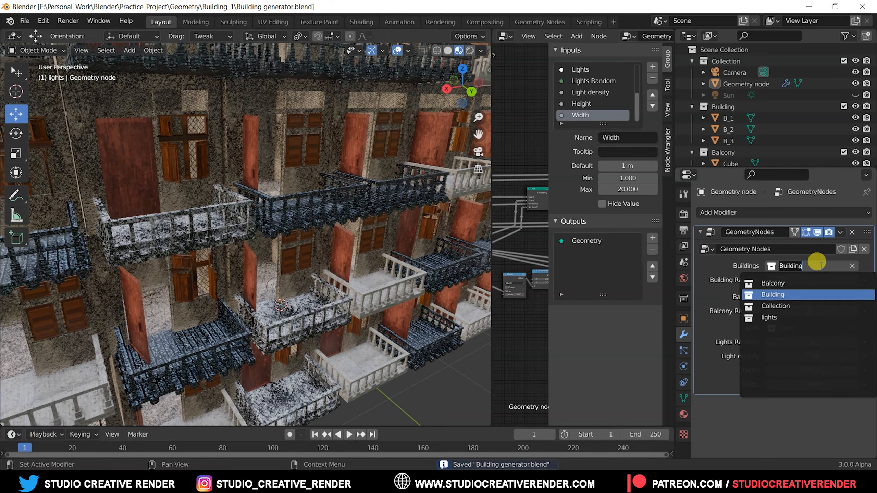
{"action": "left_click", "coordinate": [476, 344]}
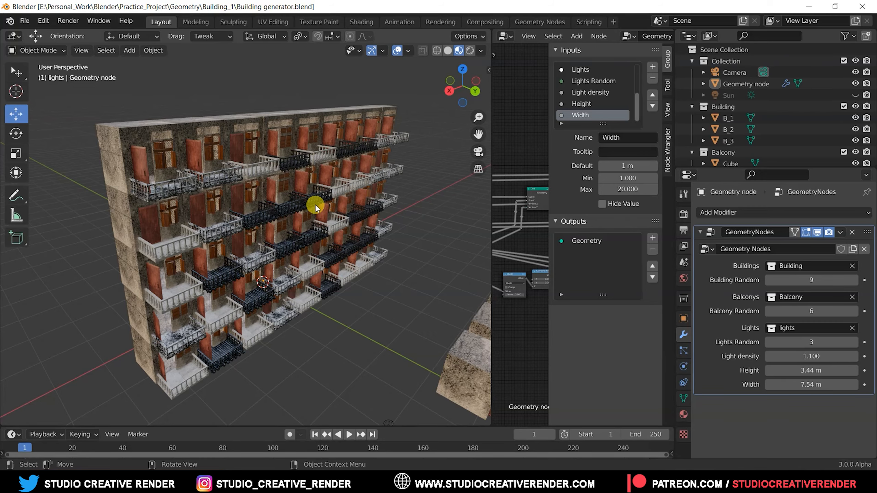
{"action": "middle_click_drag", "start_coordinate": [321, 224], "coordinate": [397, 182], "text": "ctrl"}
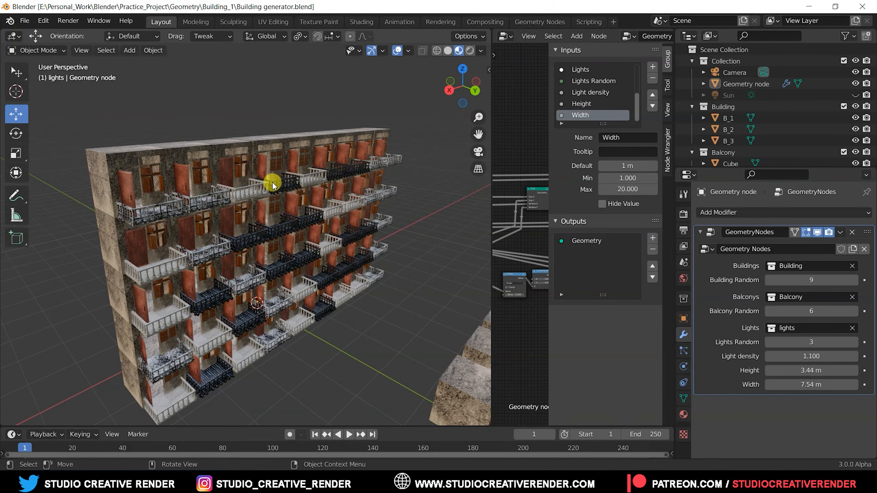
{"action": "mouse_move", "coordinate": [272, 183]}
{"action": "middle_mouse_down"}
{"action": "mouse_move", "coordinate": [302, 188]}
{"action": "mouse_move", "coordinate": [279, 191]}
{"action": "middle_mouse_up"}
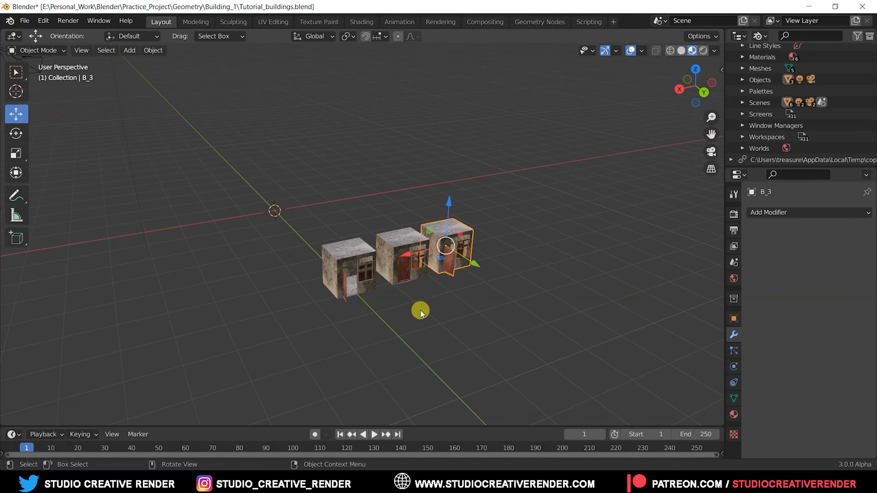
Examine the three textured building modules from several angles, selecting each one in turn.
{"action": "left_click", "coordinate": [421, 313]}
{"action": "middle_click_drag", "start_coordinate": [421, 316], "coordinate": [405, 292]}
{"action": "left_click", "coordinate": [347, 264]}
{"action": "left_click", "coordinate": [424, 253]}
{"action": "left_click", "coordinate": [485, 224]}
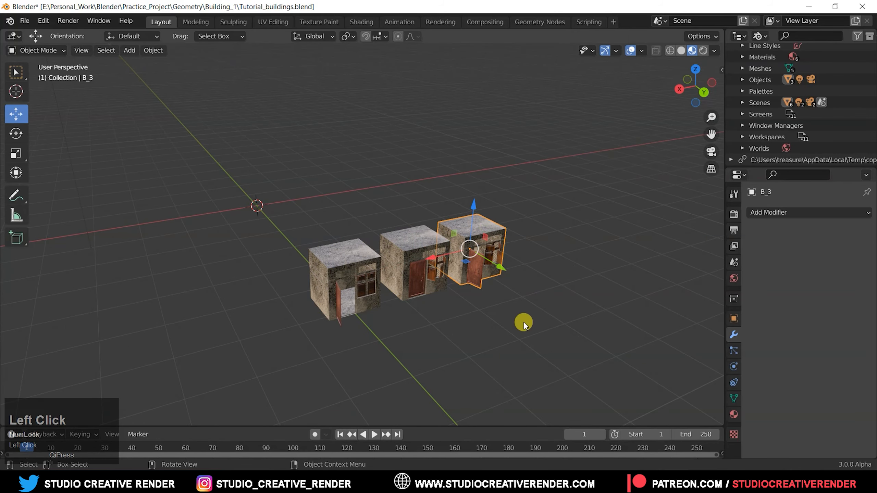
{"action": "middle_click_drag", "start_coordinate": [493, 313], "coordinate": [460, 308]}
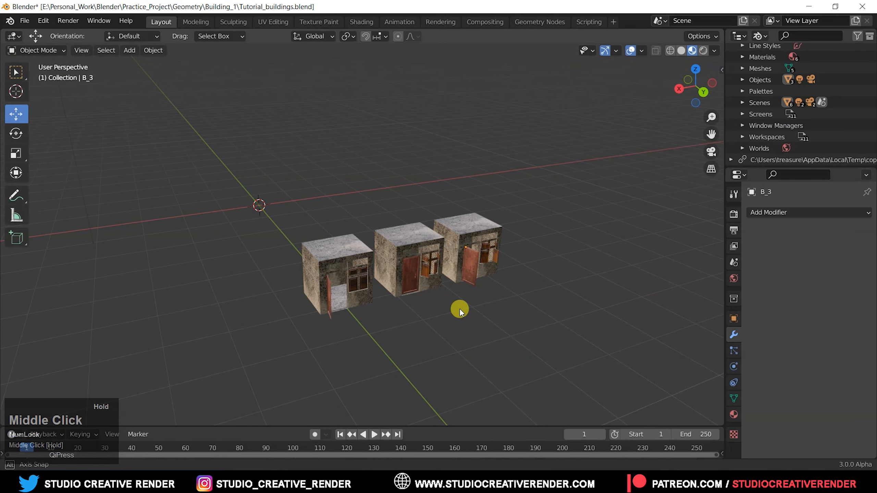
Add a cube mesh at the world origin beside the three building modules.
{"action": "left_click", "coordinate": [273, 206]}
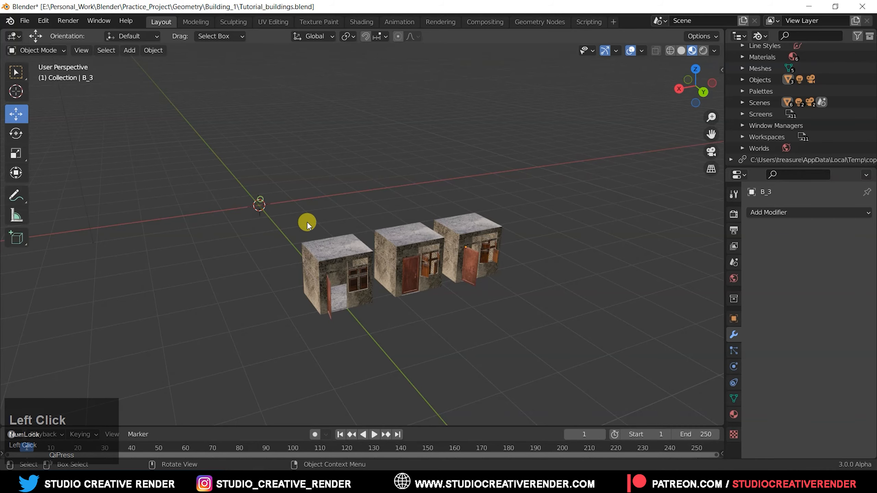
{"action": "middle_click_drag", "start_coordinate": [307, 223], "coordinate": [324, 233]}
{"action": "key", "text": "shift+a"}
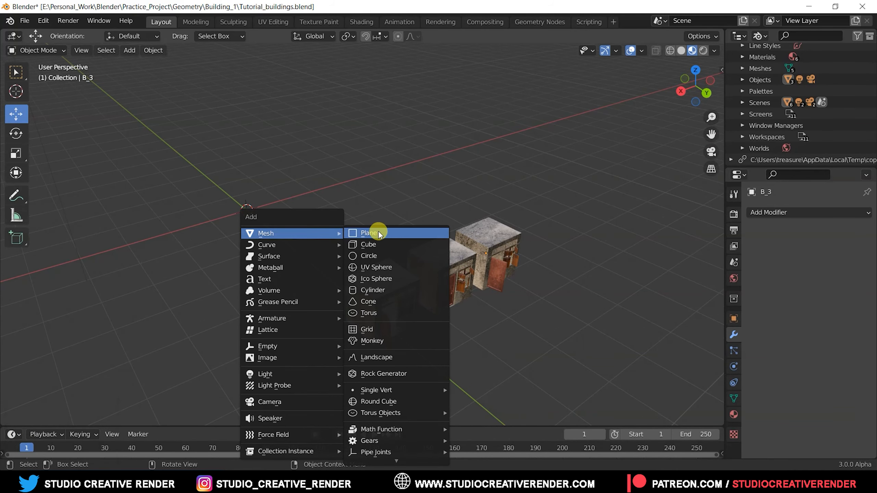
{"action": "left_click", "coordinate": [382, 244]}
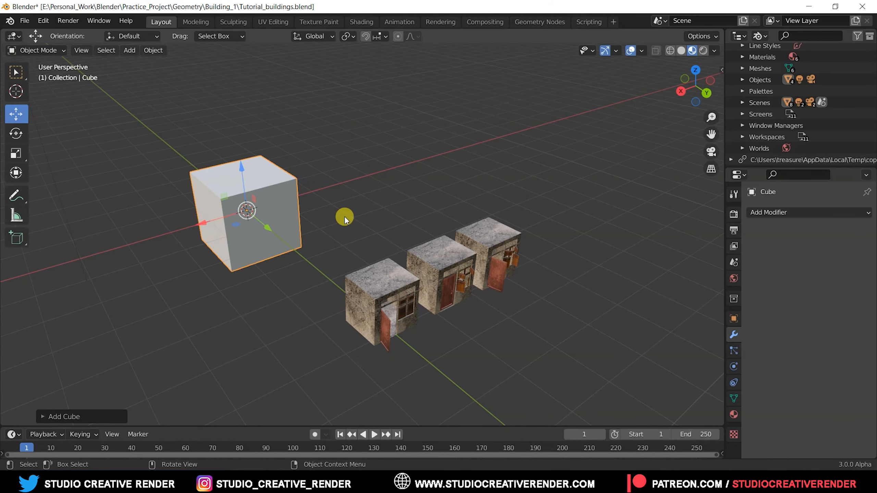
Split the 3D viewport, turn the new area into a Geometry Node Editor, hide its sidebar and widen it.
{"action": "left_click_drag", "start_coordinate": [721, 42], "coordinate": [411, 39]}
{"action": "left_click", "coordinate": [390, 36]}
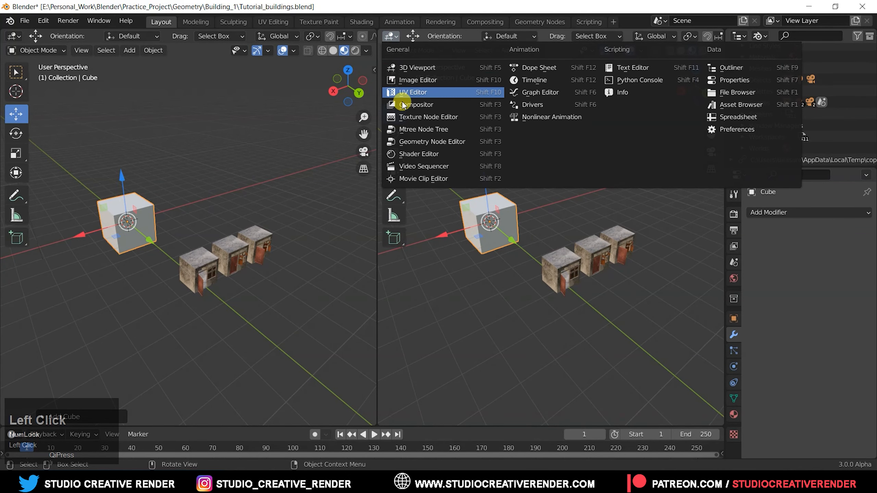
{"action": "left_click", "coordinate": [406, 142]}
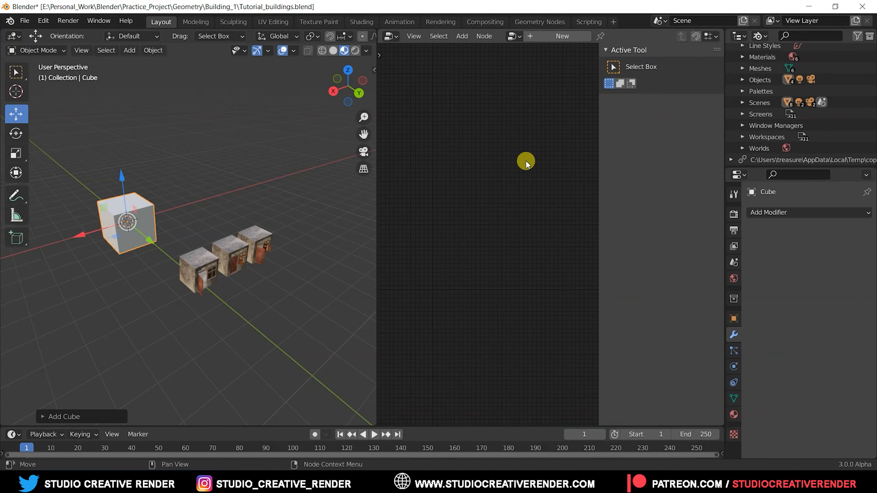
{"action": "key", "text": "n"}
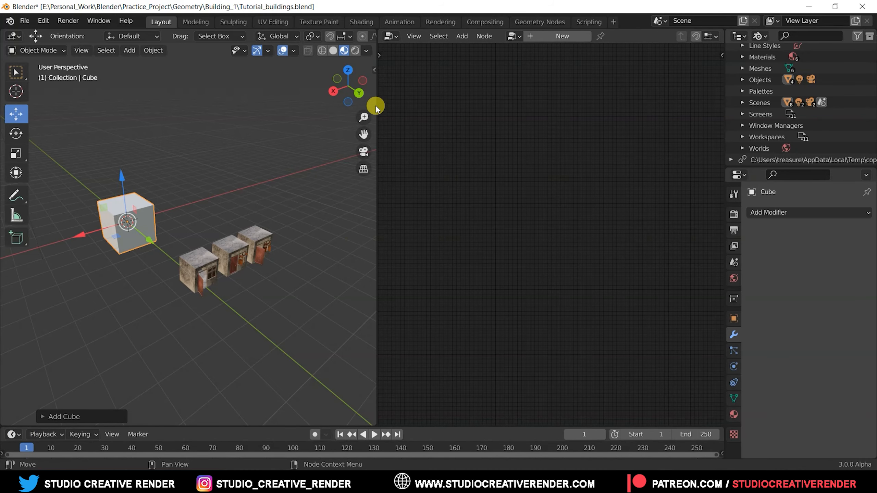
{"action": "left_click_drag", "start_coordinate": [377, 104], "coordinate": [307, 102]}
{"action": "middle_click_drag", "start_coordinate": [185, 165], "coordinate": [214, 190]}
Create a new geometry node tree on the cube and cut the link between Group Input and Group Output.
{"action": "left_click", "coordinate": [516, 37]}
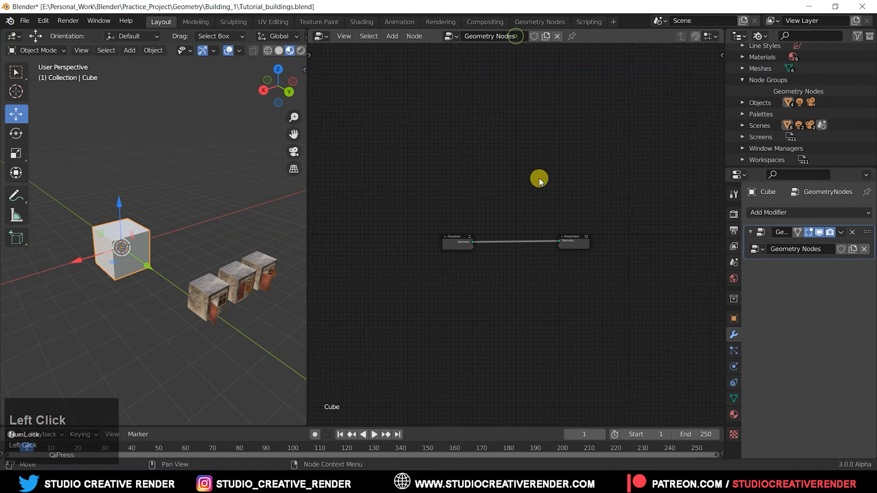
{"action": "middle_click_drag", "start_coordinate": [518, 318], "coordinate": [508, 210], "text": "ctrl"}
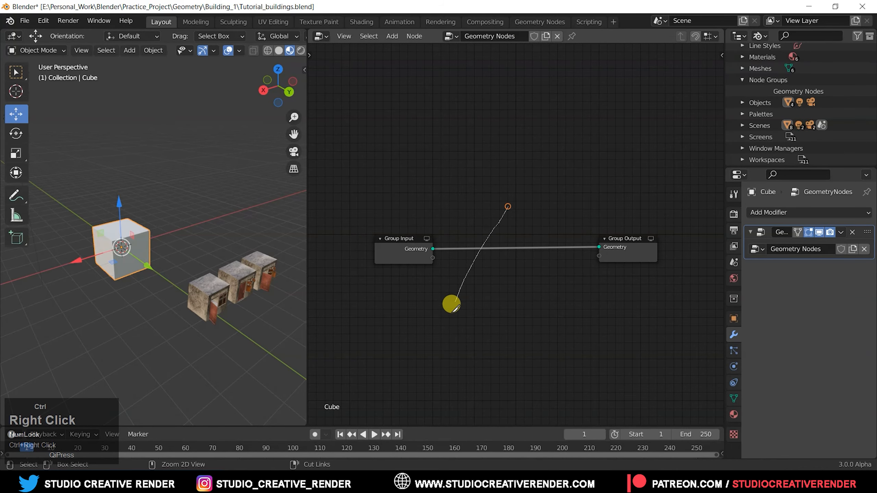
{"action": "right_click_drag", "start_coordinate": [452, 304], "coordinate": [451, 306], "text": "ctrl"}
{"action": "left_click_drag", "start_coordinate": [392, 245], "coordinate": [369, 224]}
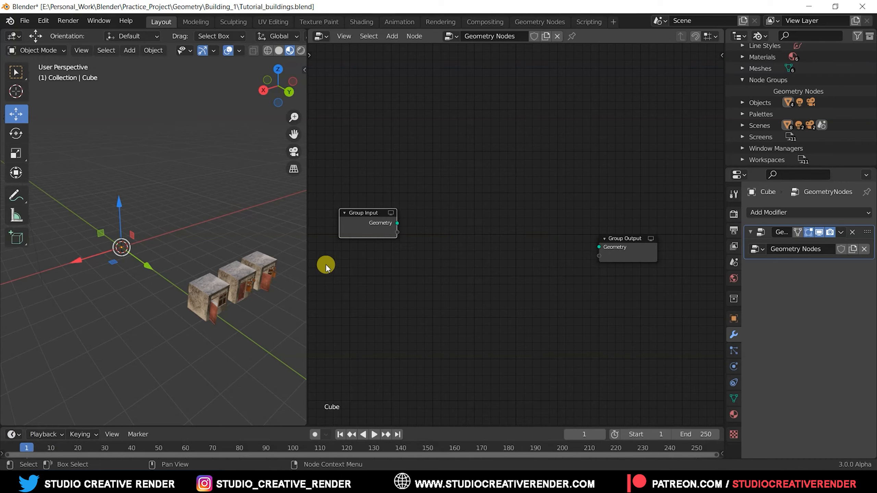
{"action": "middle_click_drag", "start_coordinate": [181, 238], "coordinate": [213, 237], "text": "shift"}
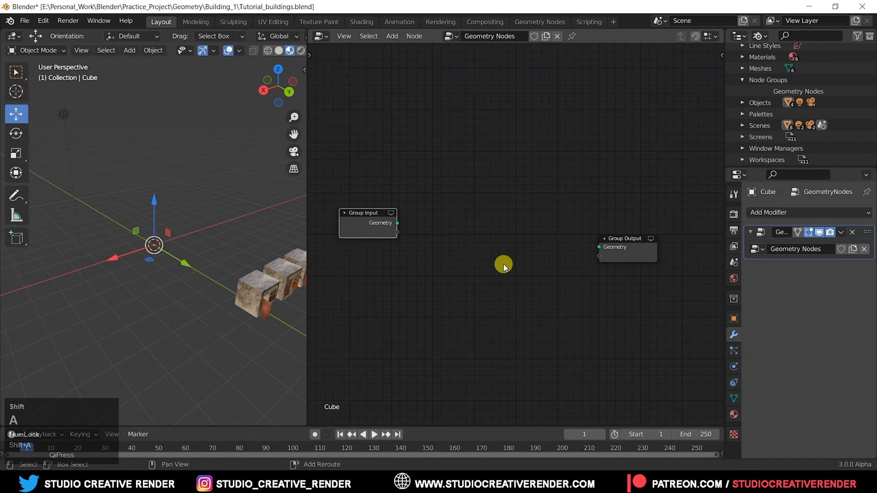
Add a Grid mesh primitive node and connect its Geometry output to Group Output.
{"action": "key", "text": "shift+a"}
{"action": "mouse_move", "coordinate": [498, 277]}
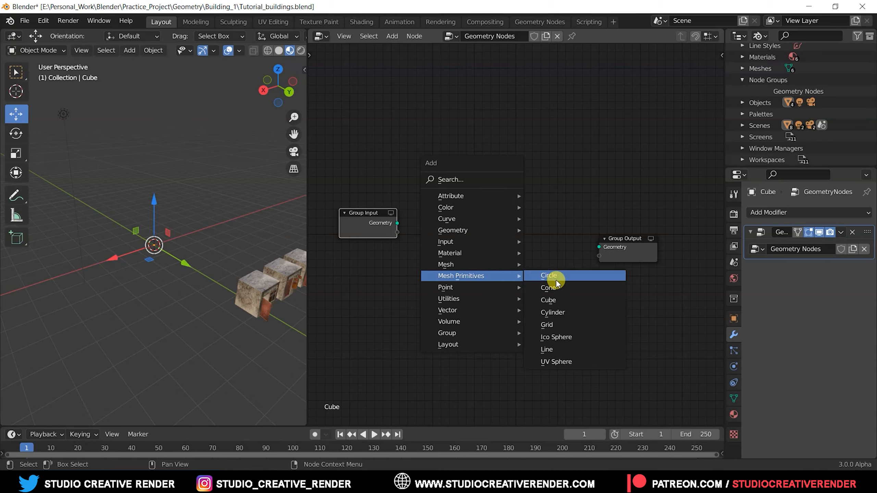
{"action": "left_click", "coordinate": [556, 323]}
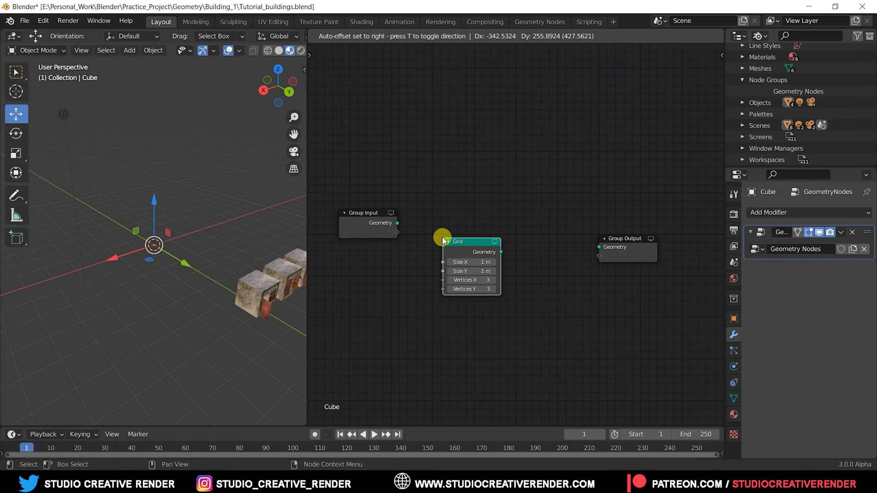
{"action": "left_click", "coordinate": [443, 237]}
{"action": "left_click_drag", "start_coordinate": [501, 252], "coordinate": [537, 246]}
{"action": "left_click_drag", "start_coordinate": [602, 247], "coordinate": [672, 230]}
{"action": "middle_click_drag", "start_coordinate": [597, 279], "coordinate": [567, 259]}
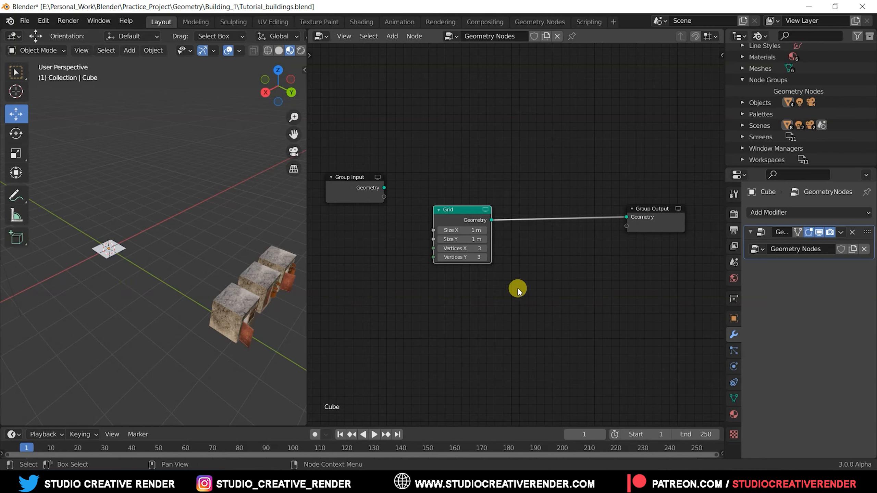
Insert a Point Instance node on the link between the Grid and Group Output nodes.
{"action": "key", "text": "shift+a"}
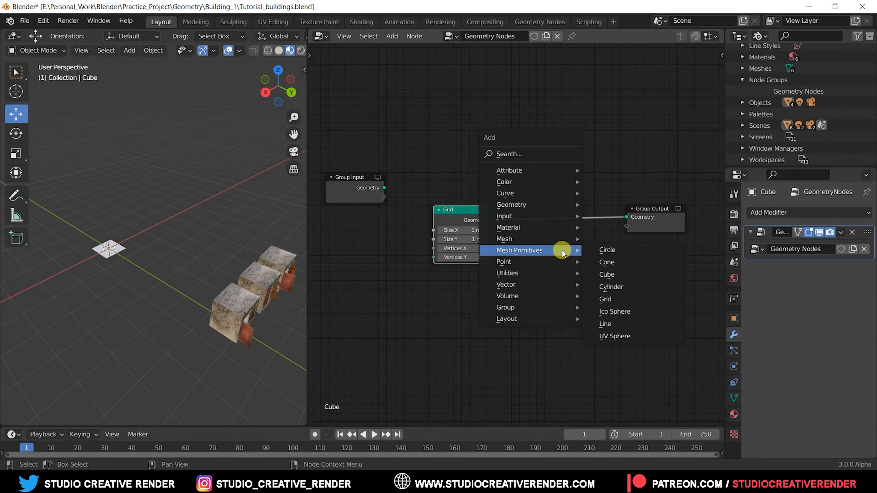
{"action": "mouse_move", "coordinate": [551, 264]}
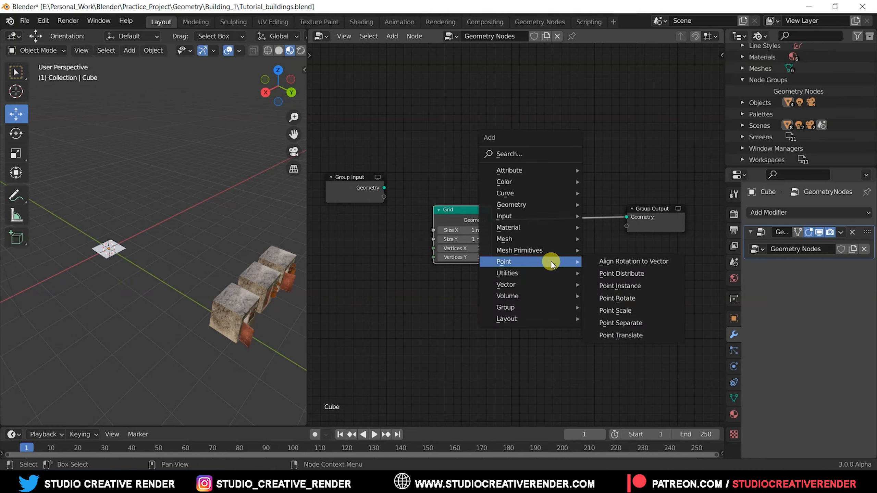
{"action": "left_click", "coordinate": [632, 286]}
{"action": "left_click", "coordinate": [593, 208]}
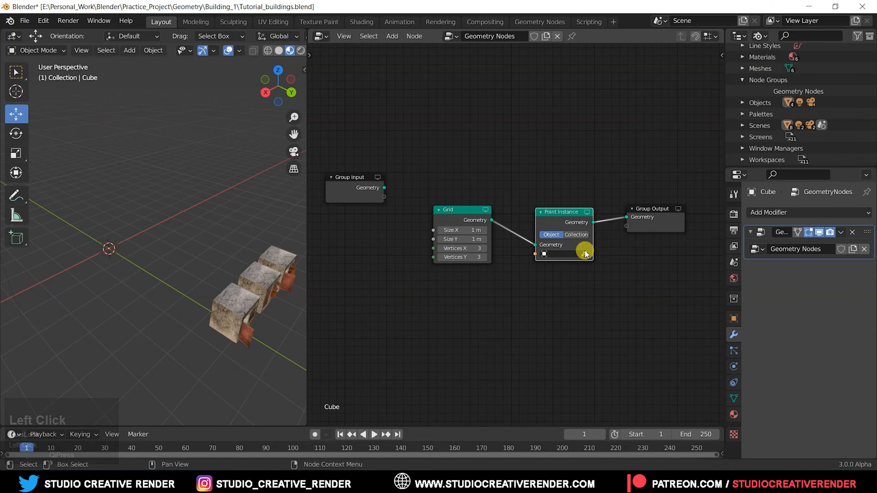
Make Point Instance use the building collection as its source, with Whole Collection disabled.
{"action": "left_click", "coordinate": [576, 234]}
{"action": "left_click", "coordinate": [543, 245]}
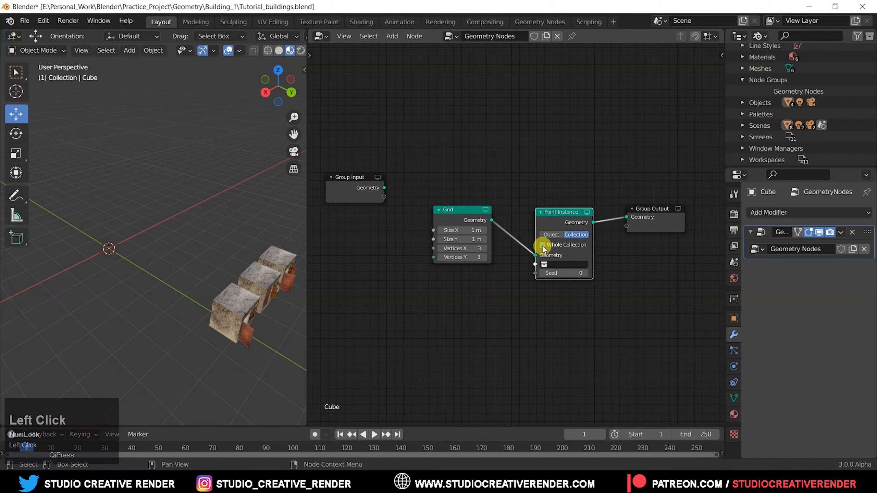
{"action": "left_click", "coordinate": [560, 265]}
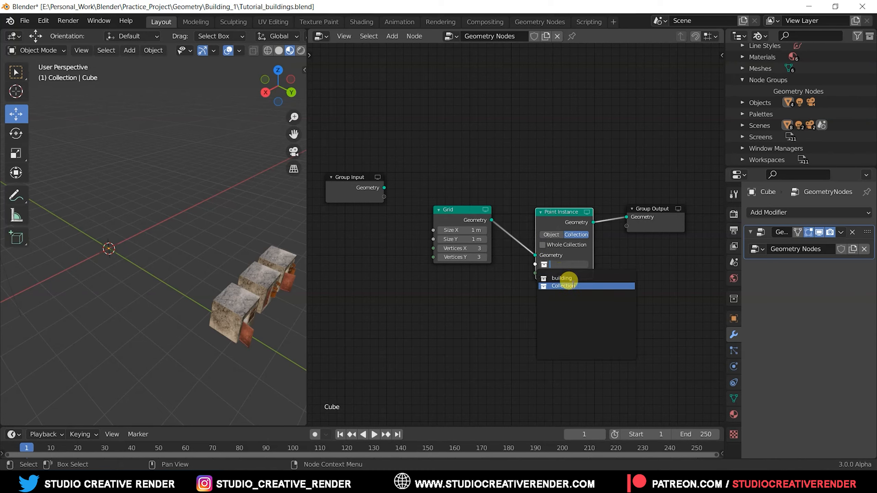
{"action": "left_click", "coordinate": [563, 278]}
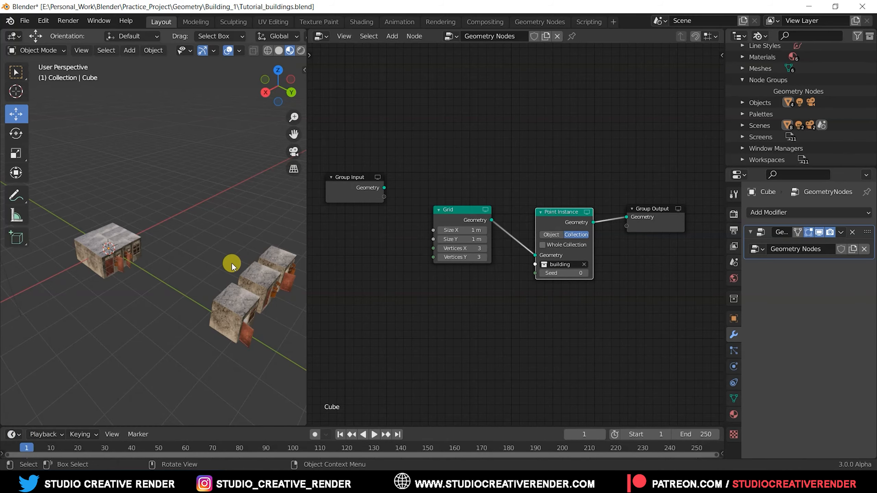
Set the Grid node's Size X to 2.1 m and Size Y to 2.2 m to space out the room modules.
{"action": "middle_click_drag", "start_coordinate": [232, 263], "coordinate": [157, 255]}
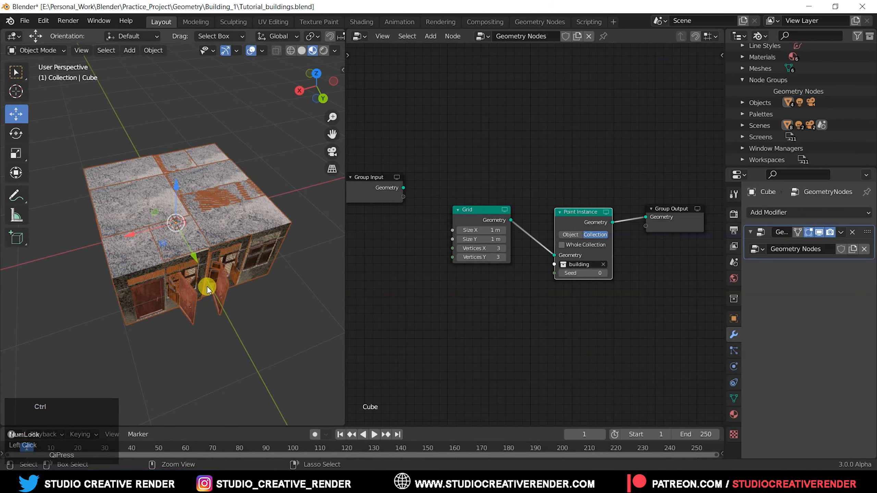
{"action": "middle_click_drag", "start_coordinate": [207, 286], "coordinate": [247, 257], "text": "ctrl"}
{"action": "left_click", "coordinate": [280, 321]}
{"action": "middle_click_drag", "start_coordinate": [245, 223], "coordinate": [279, 273], "text": "ctrl"}
{"action": "middle_click_drag", "start_coordinate": [234, 242], "coordinate": [213, 241], "text": "shift"}
{"action": "middle_click_drag", "start_coordinate": [160, 221], "coordinate": [243, 251], "text": "shift"}
{"action": "left_click", "coordinate": [162, 204]}
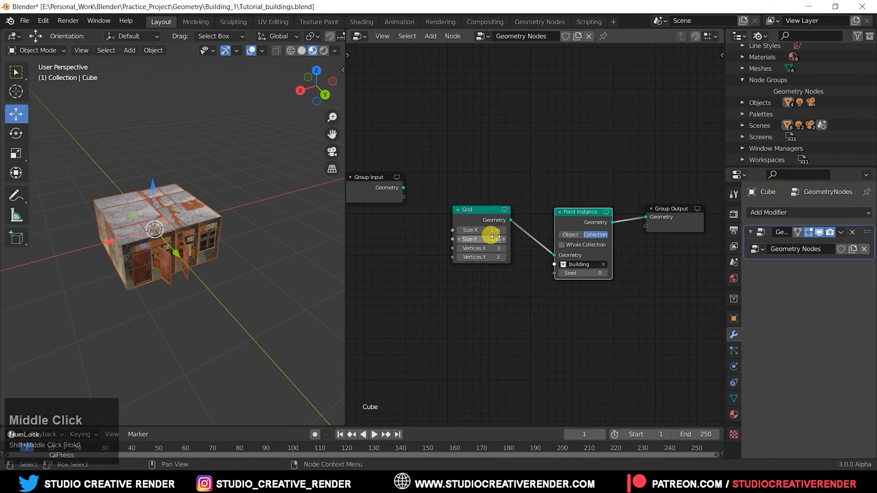
{"action": "mouse_move", "coordinate": [476, 230]}
{"action": "left_mouse_down"}
{"action": "mouse_move", "coordinate": [510, 230]}
{"action": "mouse_move", "coordinate": [478, 239]}
{"action": "mouse_move", "coordinate": [490, 239]}
{"action": "left_mouse_up"}
{"action": "mouse_move", "coordinate": [254, 288]}
{"action": "middle_mouse_down"}
{"action": "mouse_move", "coordinate": [229, 260]}
{"action": "mouse_move", "coordinate": [269, 263]}
{"action": "mouse_move", "coordinate": [246, 255]}
{"action": "mouse_move", "coordinate": [280, 275]}
{"action": "mouse_move", "coordinate": [221, 281]}
{"action": "mouse_move", "coordinate": [256, 287]}
{"action": "middle_mouse_up"}
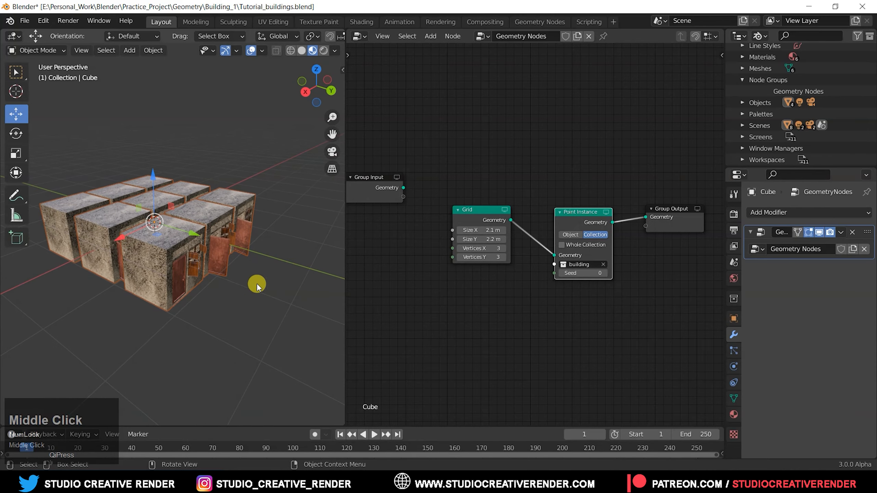
{"action": "middle_click_drag", "start_coordinate": [184, 223], "coordinate": [212, 274]}
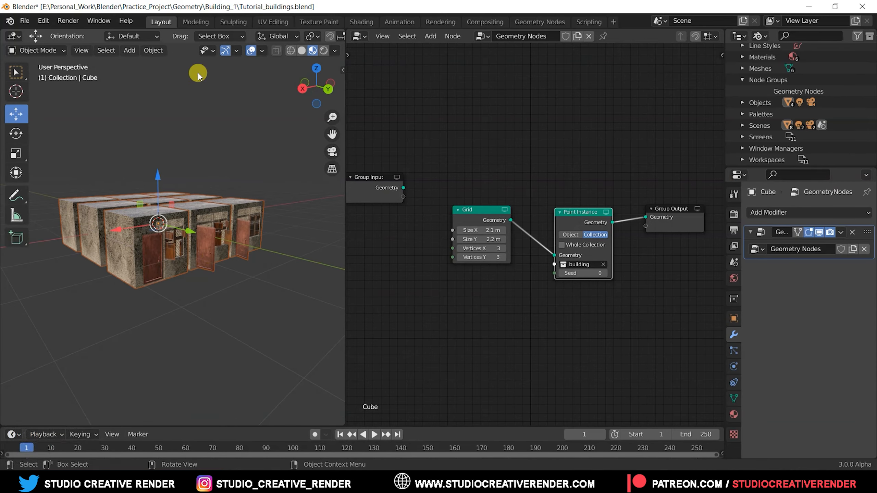
{"action": "middle_click_drag", "start_coordinate": [209, 157], "coordinate": [208, 168]}
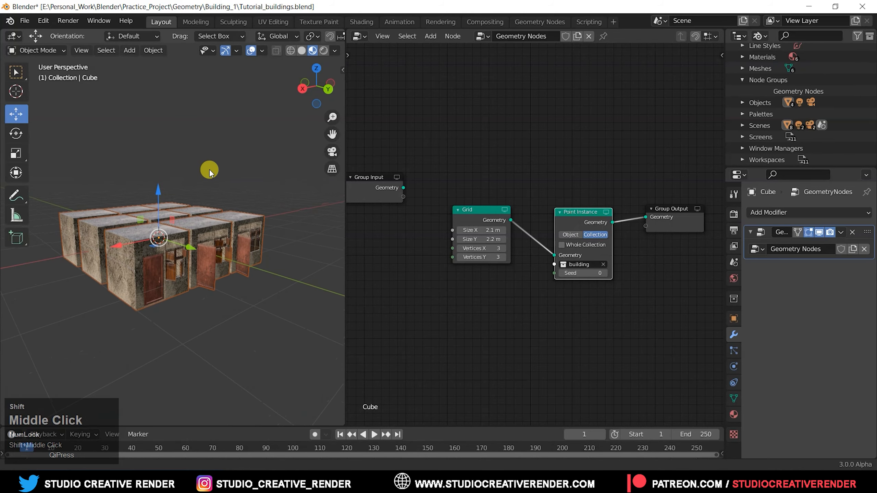
Move the Point Instance and Group Output nodes farther from the Grid and insert a Transform node between Grid and Point Instance.
{"action": "middle_click_drag", "start_coordinate": [624, 319], "coordinate": [612, 319]}
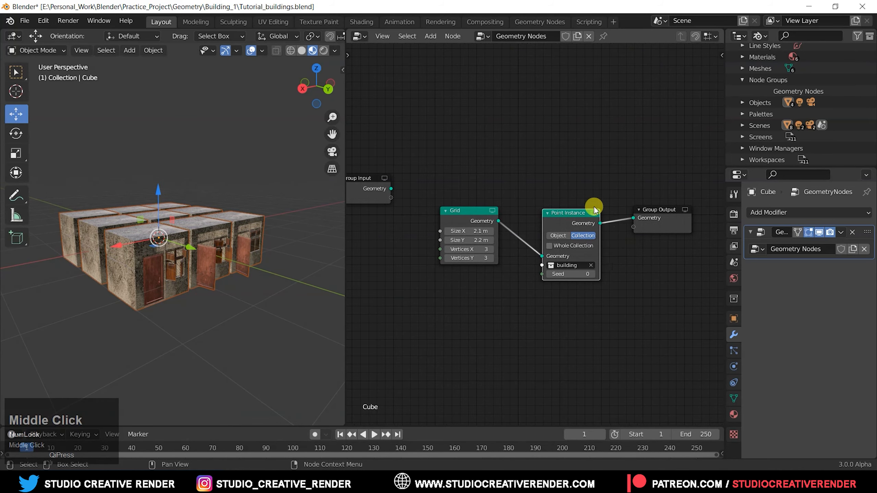
{"action": "left_click_drag", "start_coordinate": [568, 187], "coordinate": [661, 285]}
{"action": "left_click_drag", "start_coordinate": [581, 228], "coordinate": [675, 209]}
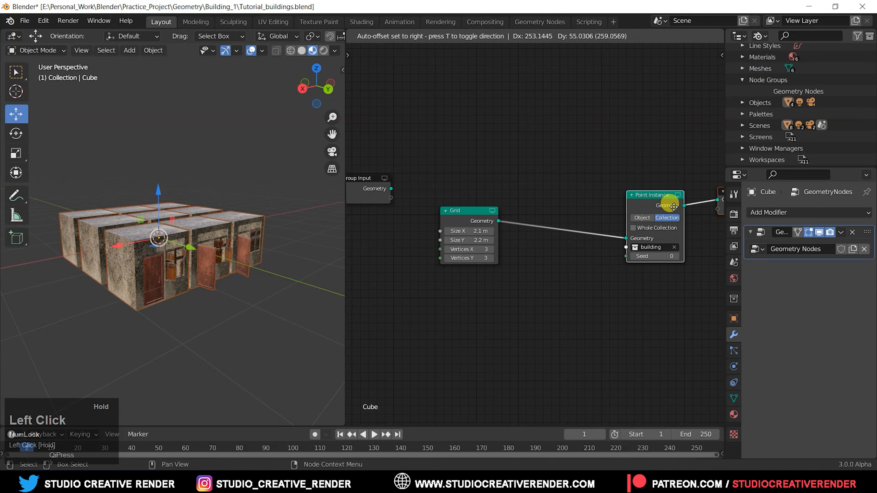
{"action": "key", "text": "shift+a"}
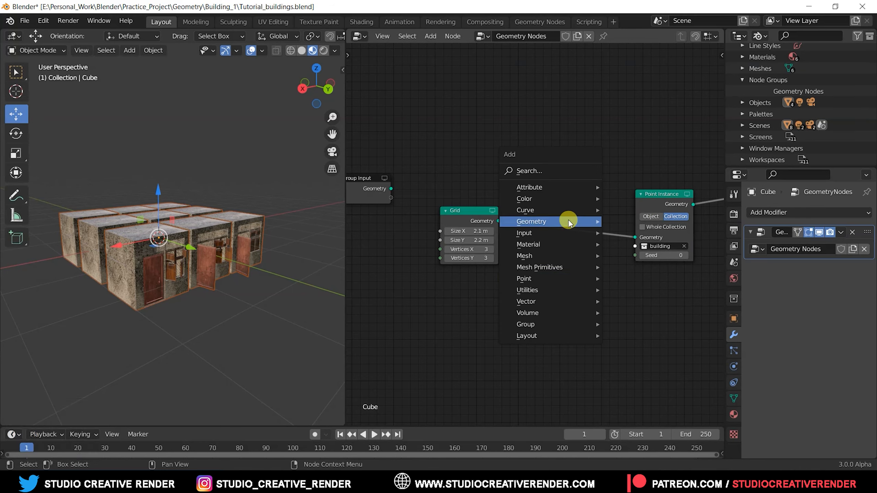
{"action": "mouse_move", "coordinate": [568, 223]}
{"action": "left_click", "coordinate": [634, 295]}
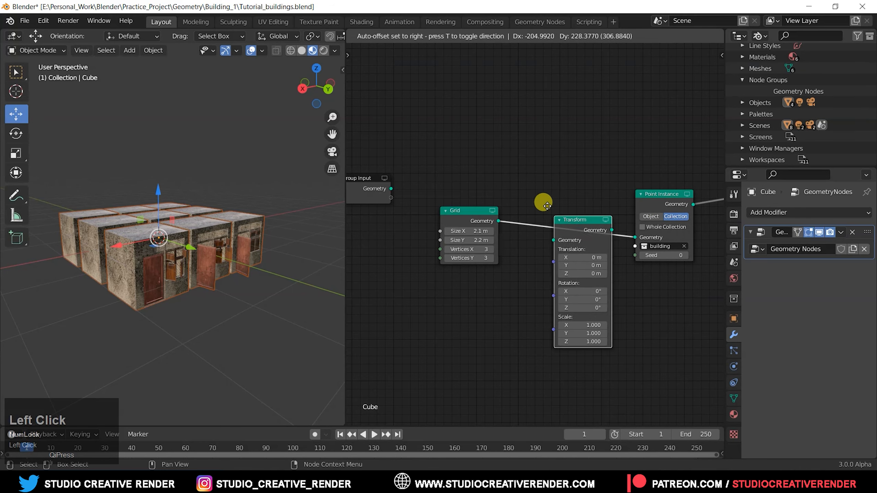
{"action": "left_click", "coordinate": [543, 197]}
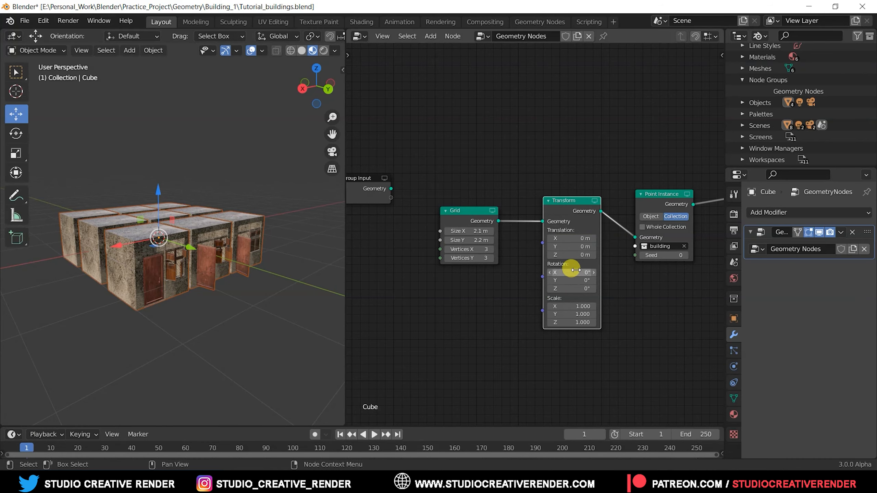
Set the Transform node's X rotation to 90° so the room grid stands upright.
{"action": "left_click_drag", "start_coordinate": [570, 273], "coordinate": [587, 273]}
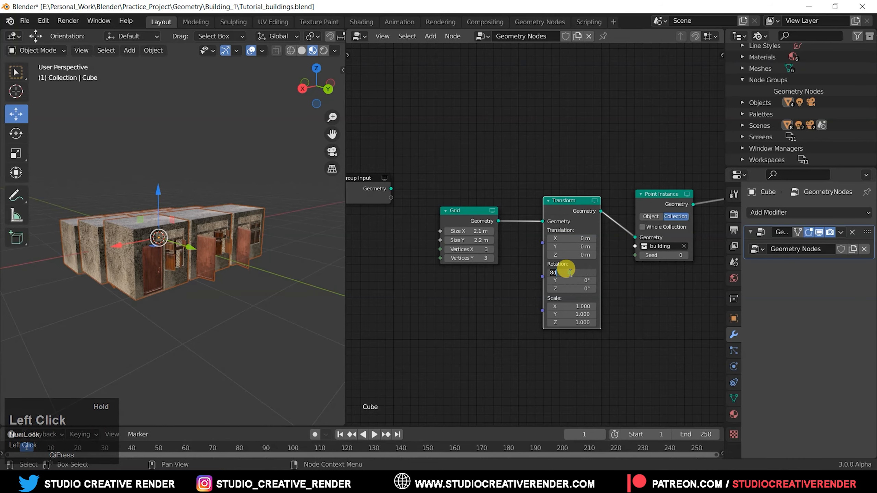
{"action": "type", "text": "90"}
{"action": "key", "text": "Return"}
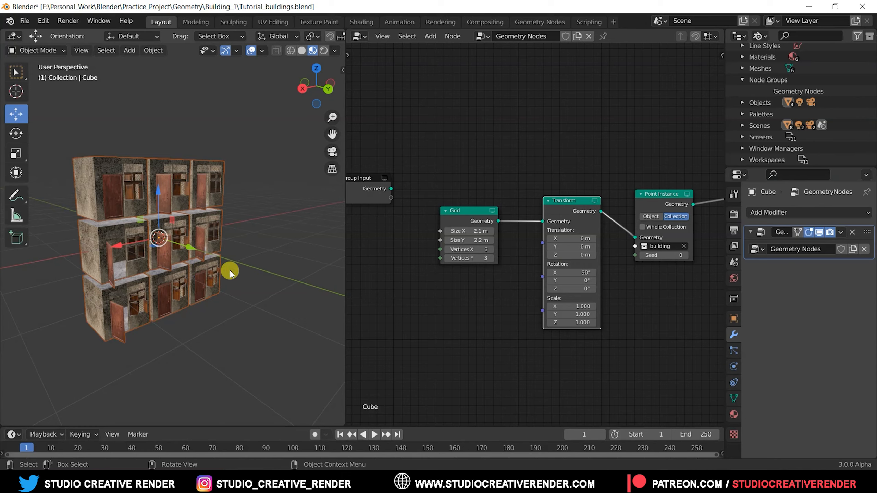
{"action": "middle_click_drag", "start_coordinate": [230, 270], "coordinate": [215, 292]}
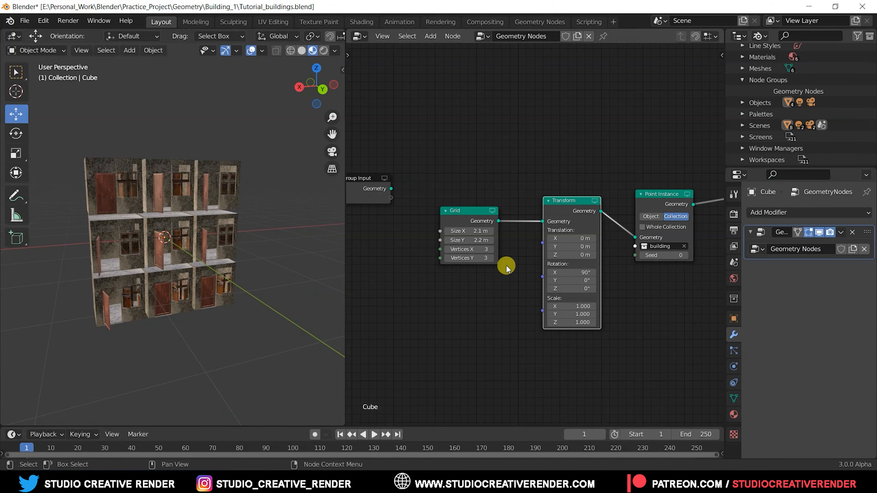
{"action": "middle_click_drag", "start_coordinate": [151, 315], "coordinate": [182, 310]}
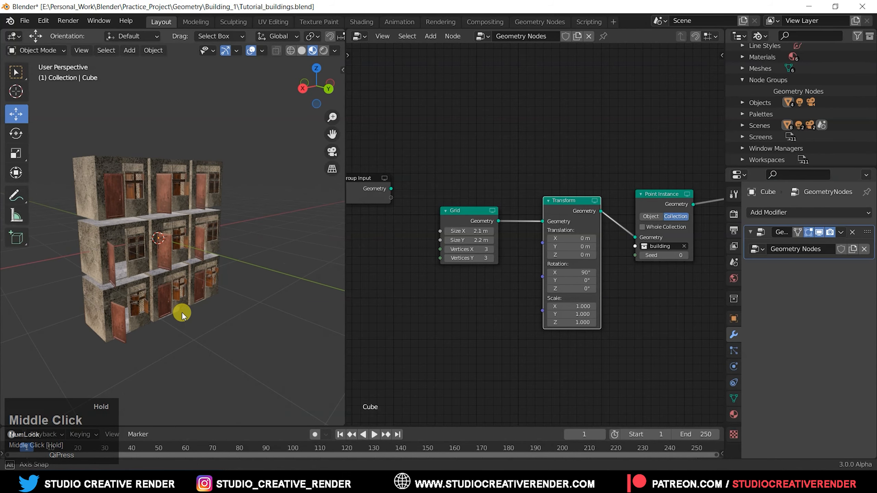
{"action": "mouse_move", "coordinate": [245, 272]}
{"action": "middle_mouse_down"}
{"action": "mouse_move", "coordinate": [221, 279]}
{"action": "mouse_move", "coordinate": [231, 274]}
{"action": "middle_mouse_up"}
{"action": "middle_click", "coordinate": [222, 280], "text": "shift"}
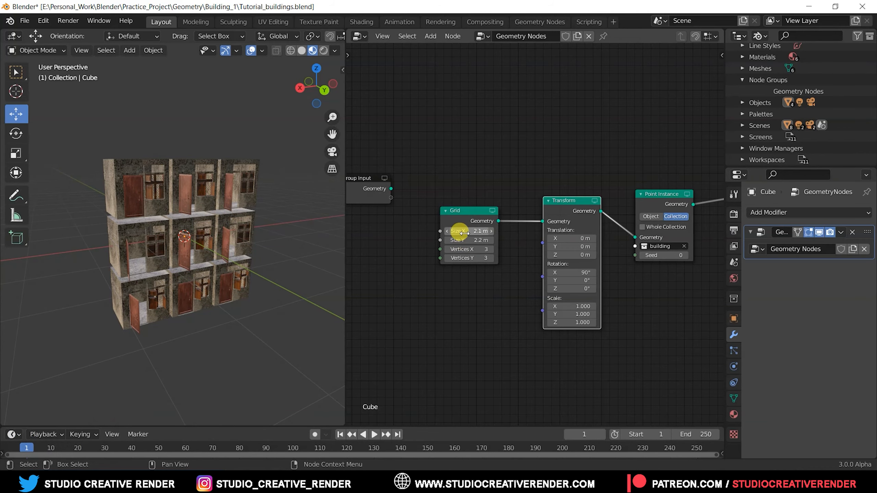
Move the Group Input node farther away from the Grid node, level with it.
{"action": "middle_click_drag", "start_coordinate": [376, 228], "coordinate": [473, 226]}
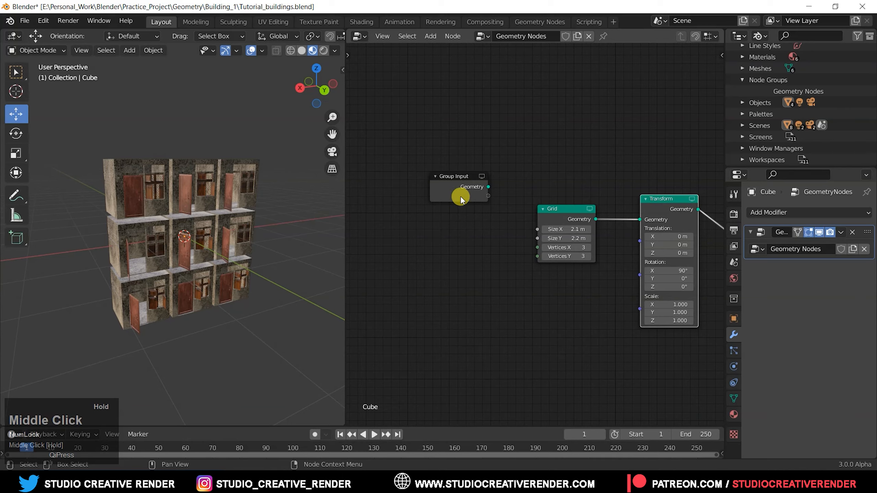
{"action": "left_click_drag", "start_coordinate": [441, 177], "coordinate": [366, 208]}
{"action": "middle_click_drag", "start_coordinate": [468, 258], "coordinate": [458, 258]}
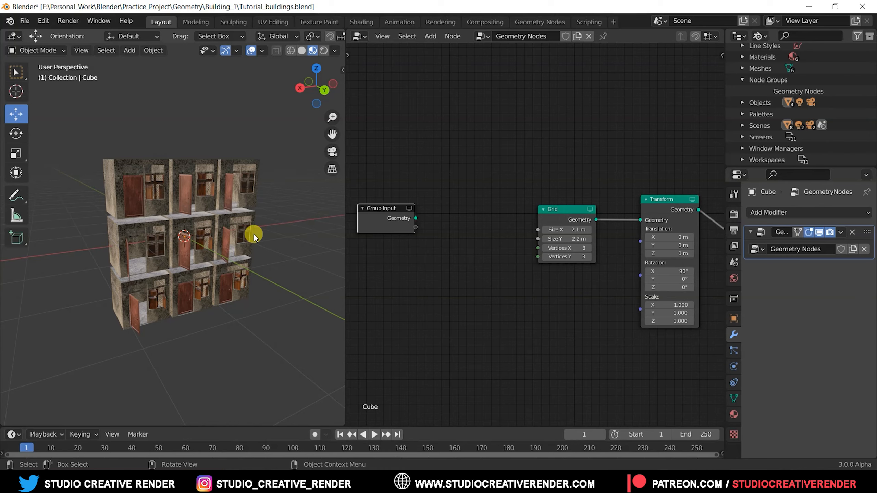
Try 35 for the Grid's Vertices X and 6.4 m for its Size X, and undo both changes.
{"action": "mouse_move", "coordinate": [264, 237]}
{"action": "middle_mouse_down"}
{"action": "mouse_move", "coordinate": [249, 235]}
{"action": "mouse_move", "coordinate": [269, 235]}
{"action": "middle_mouse_up"}
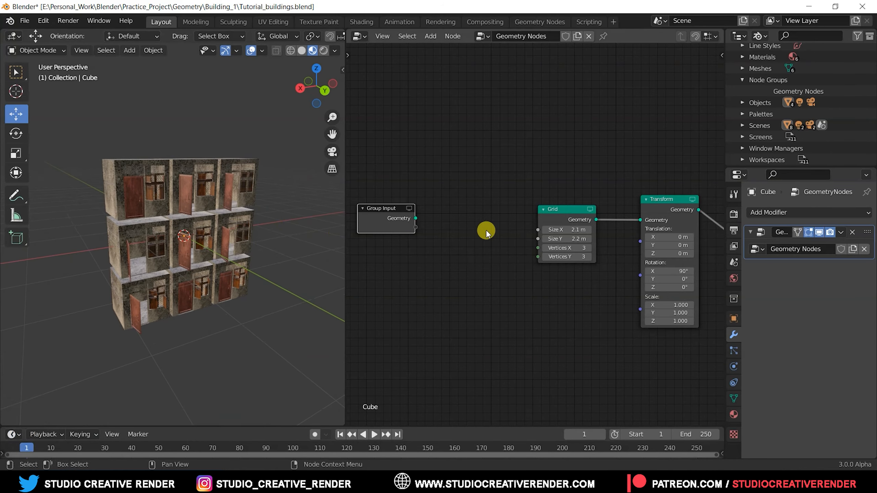
{"action": "left_click_drag", "start_coordinate": [554, 247], "coordinate": [573, 231]}
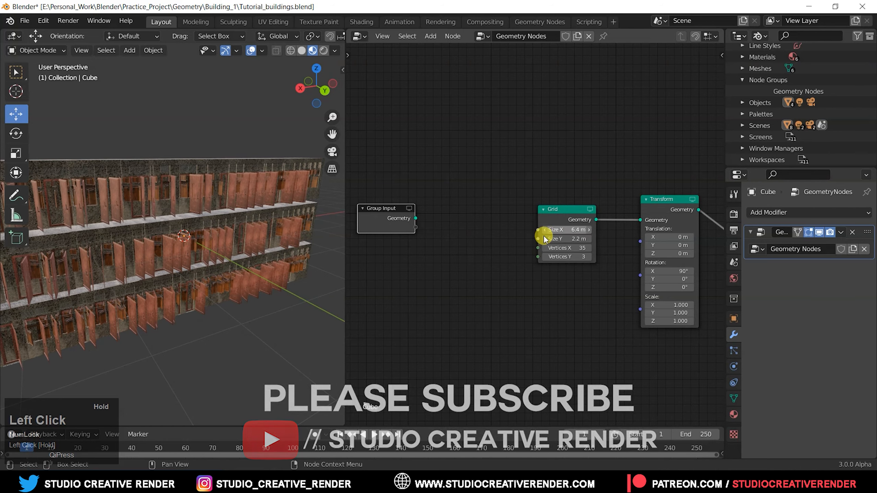
{"action": "key", "text": "ctrl+z"}
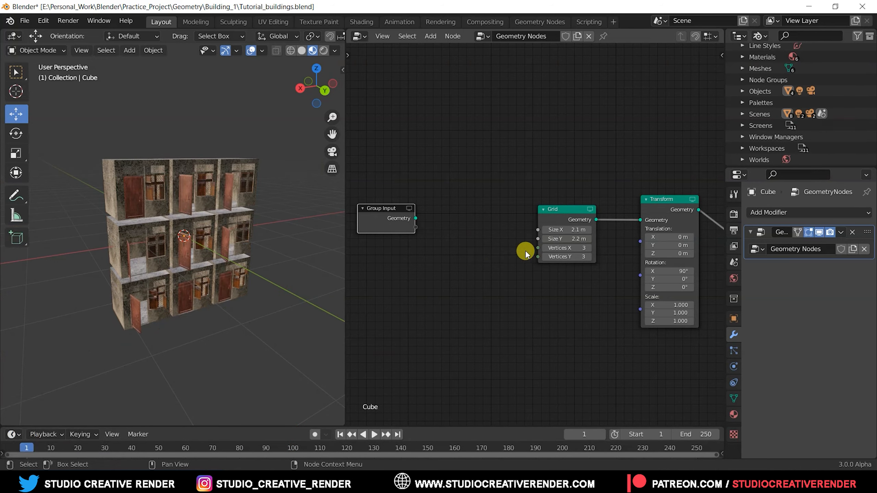
Drive the Grid's Size X and Vertices X from one Group Input socket and set its modifier value to 3.97 m.
{"action": "left_click_drag", "start_coordinate": [416, 219], "coordinate": [538, 248]}
{"action": "middle_click_drag", "start_coordinate": [225, 245], "coordinate": [232, 248]}
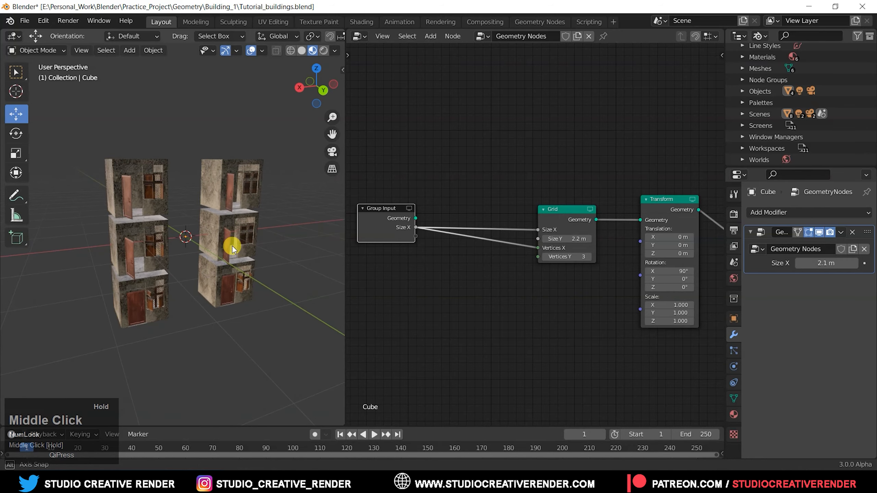
{"action": "left_click_drag", "start_coordinate": [818, 266], "coordinate": [846, 266]}
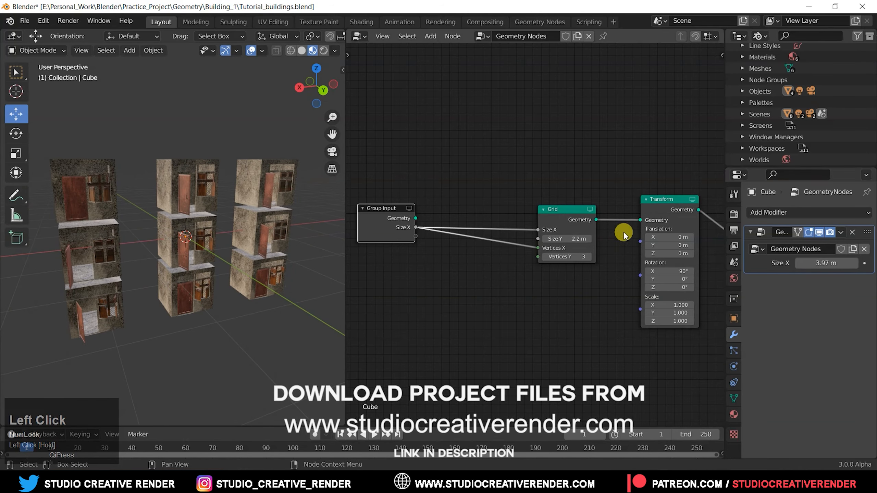
Rename the group's Size X input as Width and limit it to a minimum of 1 and a maximum of 20.
{"action": "key", "text": "n"}
{"action": "left_click", "coordinate": [639, 80]}
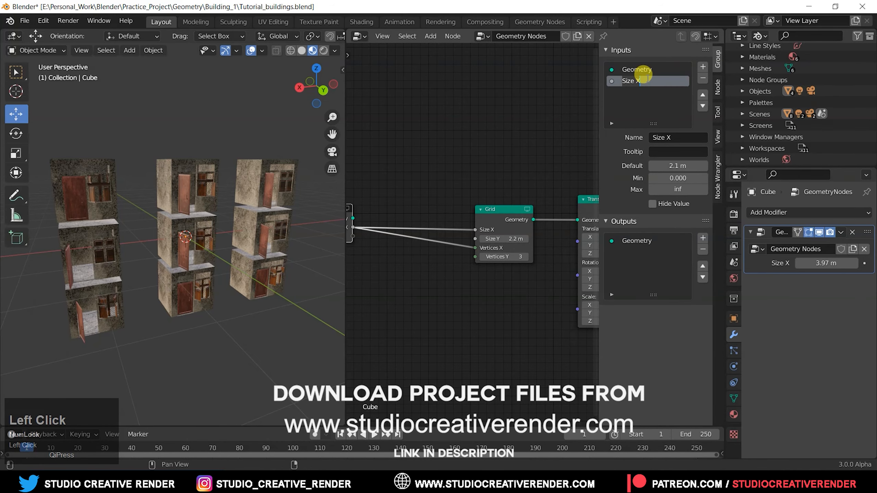
{"action": "type", "text": "Width"}
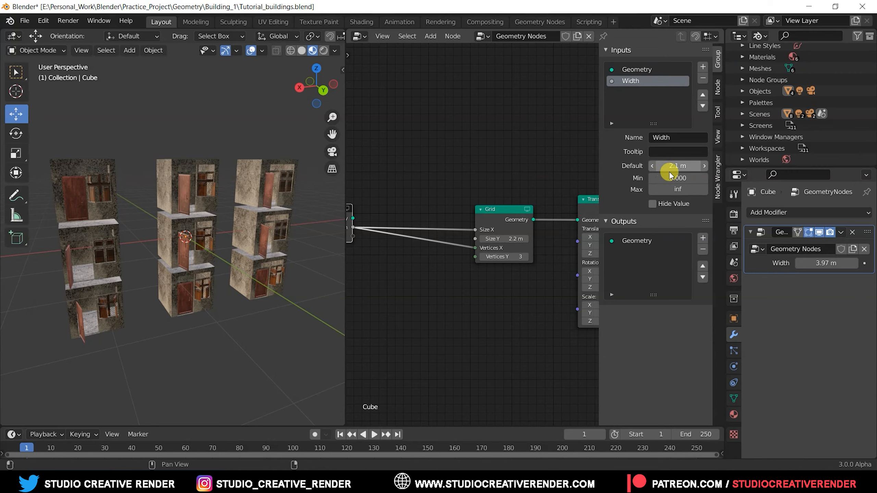
{"action": "left_click", "coordinate": [679, 179]}
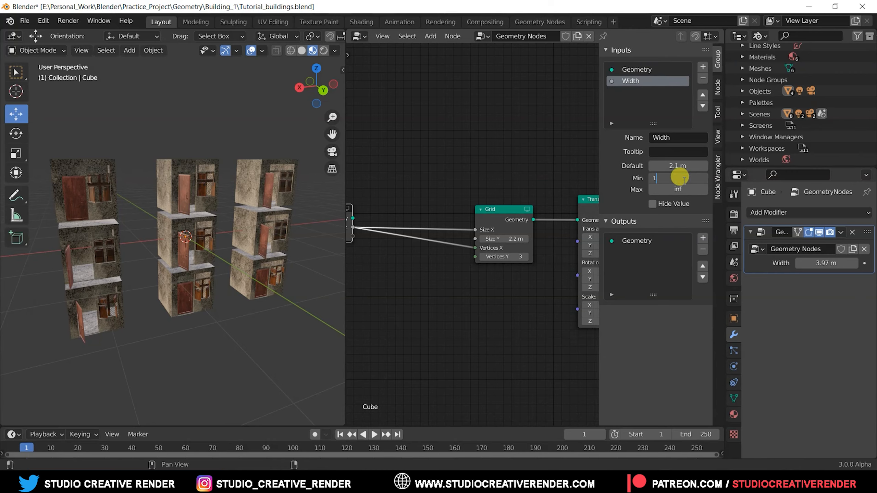
{"action": "left_click", "coordinate": [678, 190]}
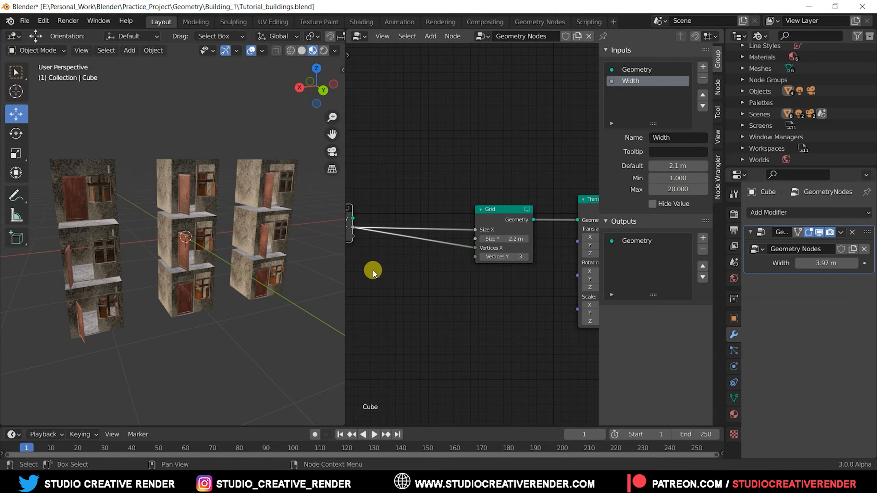
{"action": "left_click", "coordinate": [187, 196]}
{"action": "left_click", "coordinate": [255, 324]}
{"action": "key", "text": "n"}
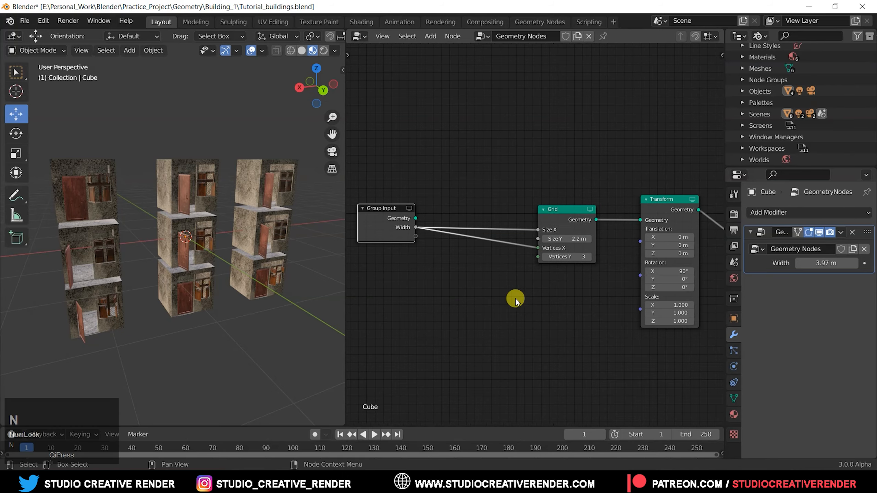
Save the file and select the generated building in the viewport.
{"action": "key", "text": "ctrl+s"}
{"action": "left_click", "coordinate": [262, 188]}
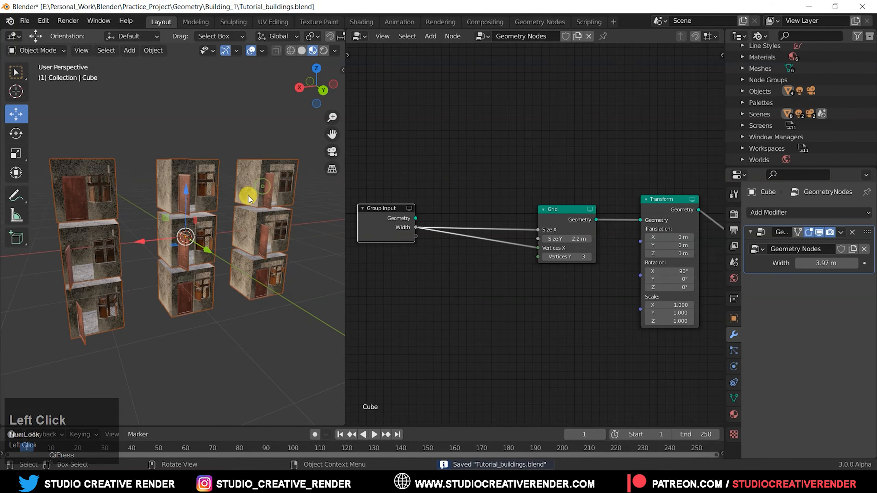
{"action": "middle_click_drag", "start_coordinate": [248, 195], "coordinate": [204, 238]}
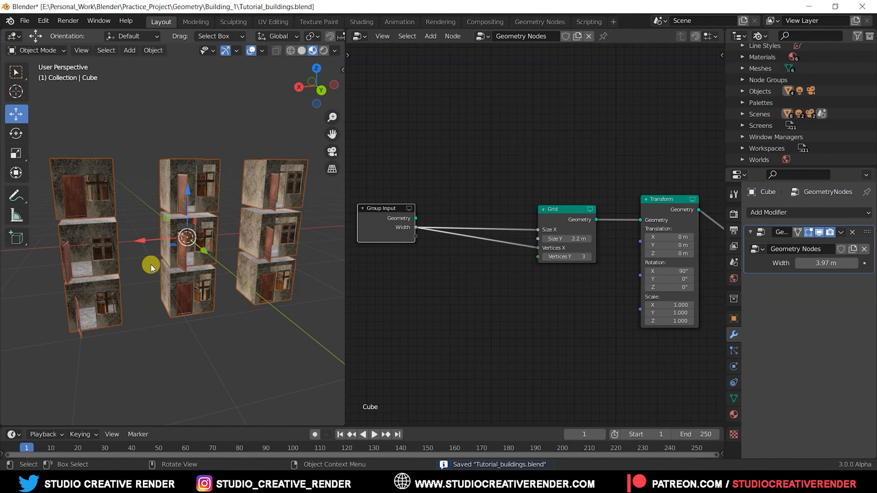
{"action": "middle_click_drag", "start_coordinate": [151, 268], "coordinate": [131, 250]}
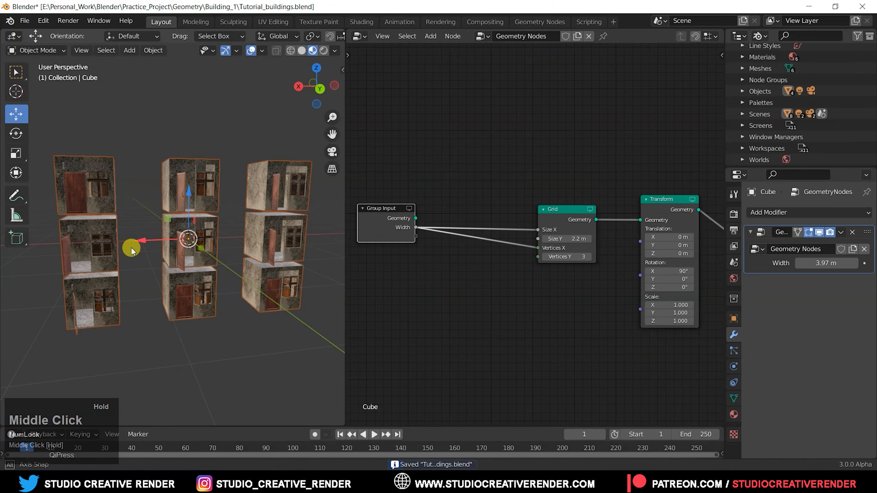
Insert a Math node set to Add on the link between Width and the Grid's Vertices X, with an added value of 1.
{"action": "left_click_drag", "start_coordinate": [568, 221], "coordinate": [569, 209]}
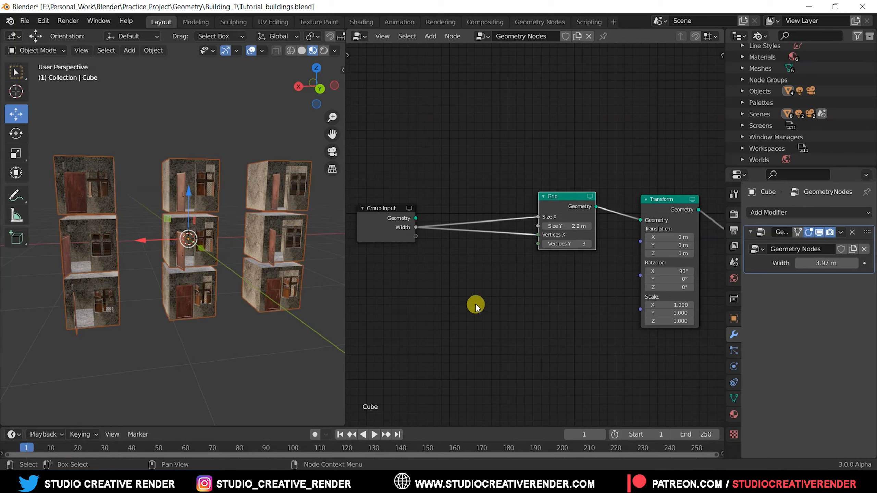
{"action": "left_click_drag", "start_coordinate": [395, 218], "coordinate": [395, 215]}
{"action": "key", "text": "shift+a"}
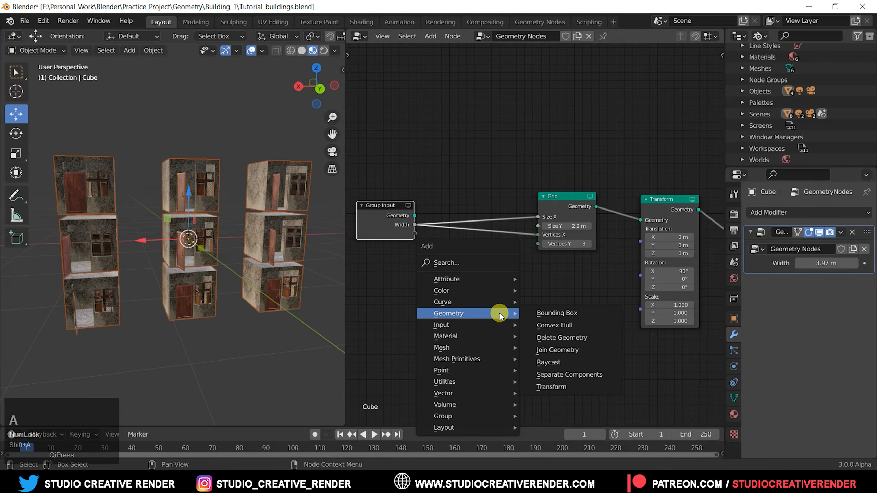
{"action": "mouse_move", "coordinate": [494, 385]}
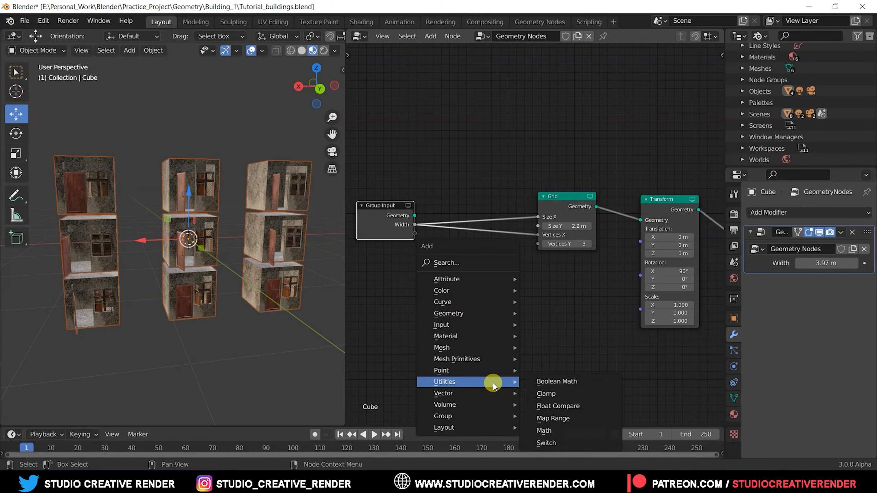
{"action": "left_click", "coordinate": [549, 430]}
{"action": "left_click", "coordinate": [493, 254]}
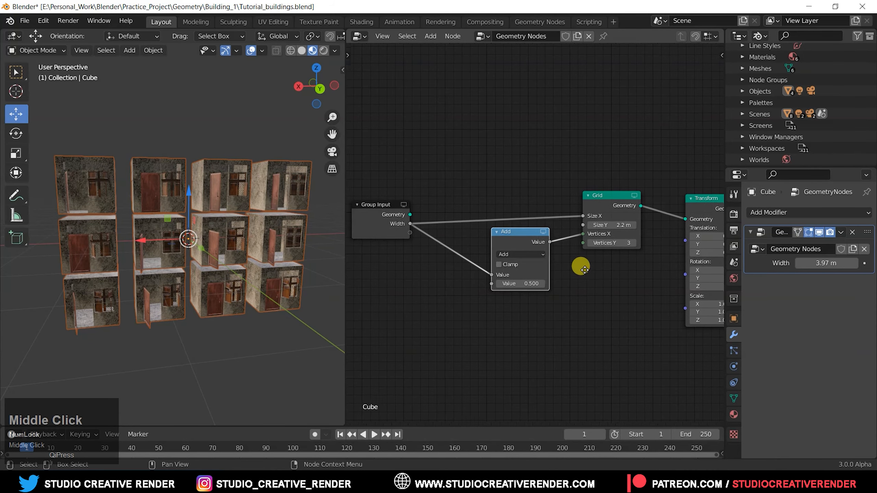
{"action": "middle_click_drag", "start_coordinate": [582, 265], "coordinate": [524, 282]}
{"action": "type", "text": "1"}
{"action": "key", "text": "Return"}
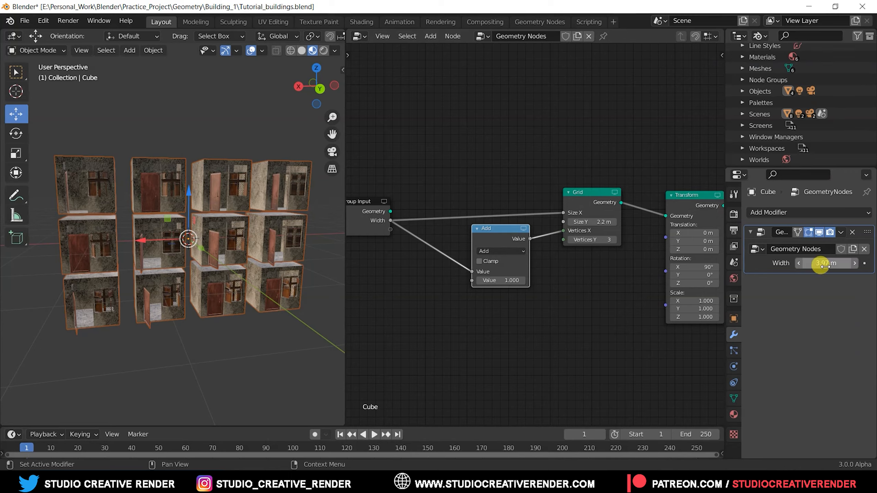
Duplicate the Add node onto the link from Width to the first Add node and feed the copy's output into the Grid's Size X.
{"action": "mouse_move", "coordinate": [826, 263]}
{"action": "left_mouse_down"}
{"action": "mouse_move", "coordinate": [875, 262]}
{"action": "mouse_move", "coordinate": [828, 262]}
{"action": "mouse_move", "coordinate": [849, 263]}
{"action": "mouse_move", "coordinate": [841, 262]}
{"action": "left_mouse_up"}
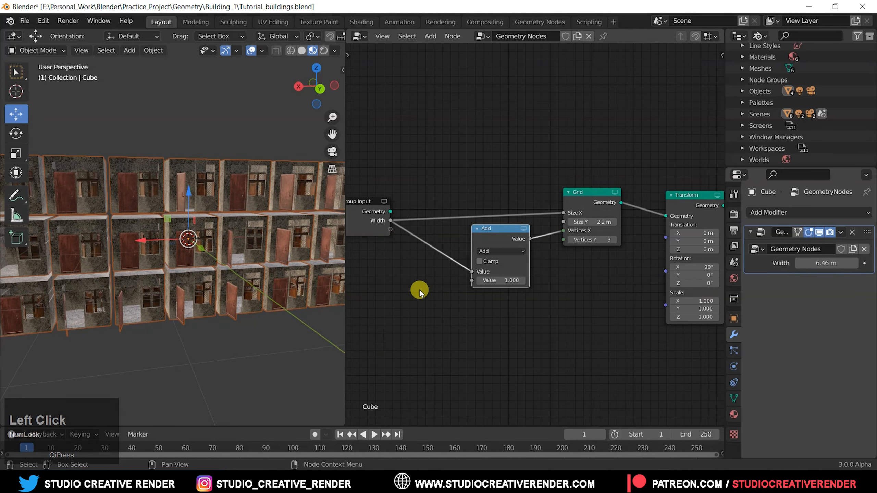
{"action": "middle_click_drag", "start_coordinate": [419, 290], "coordinate": [445, 286]}
{"action": "left_click", "coordinate": [550, 233]}
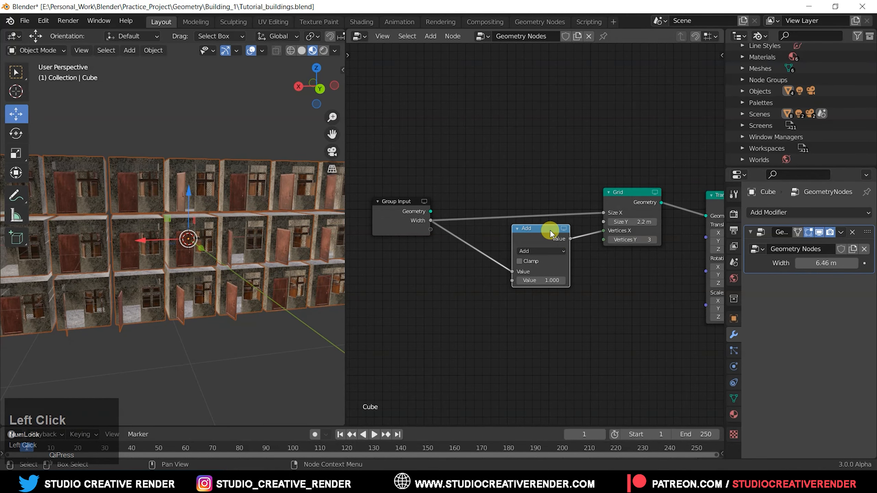
{"action": "key", "text": "shift+d"}
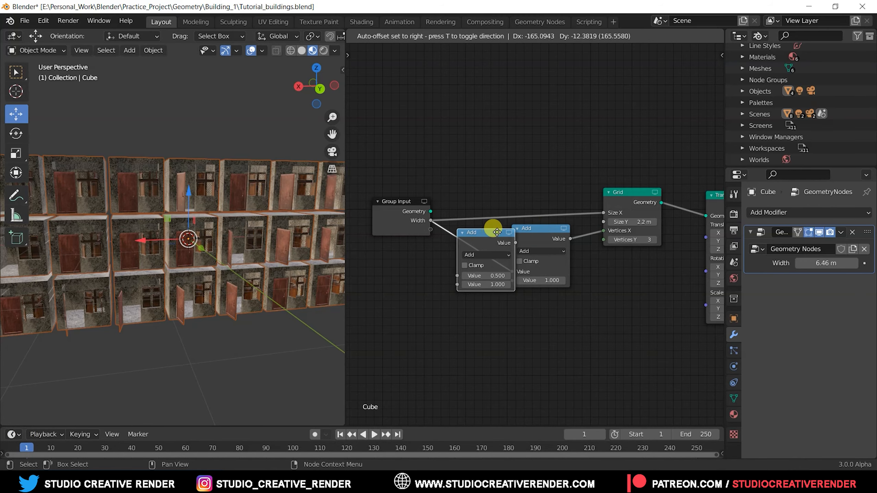
{"action": "left_click", "coordinate": [496, 233]}
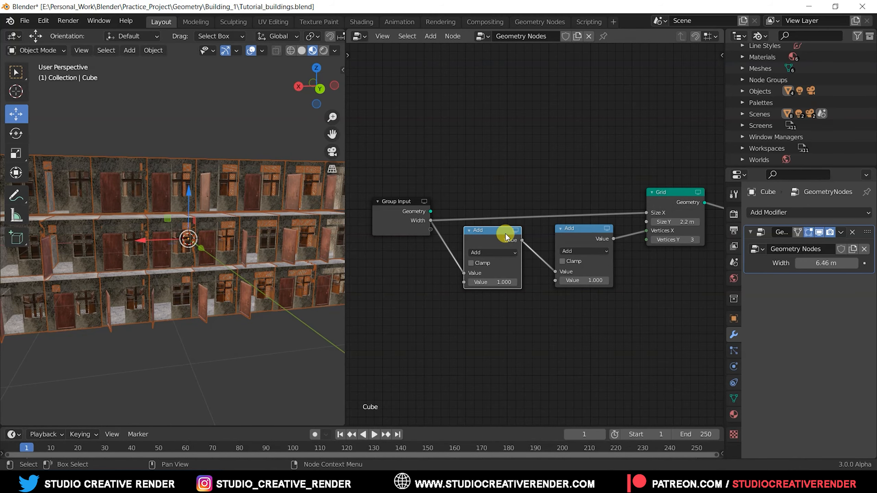
{"action": "middle_click_drag", "start_coordinate": [553, 181], "coordinate": [523, 183]}
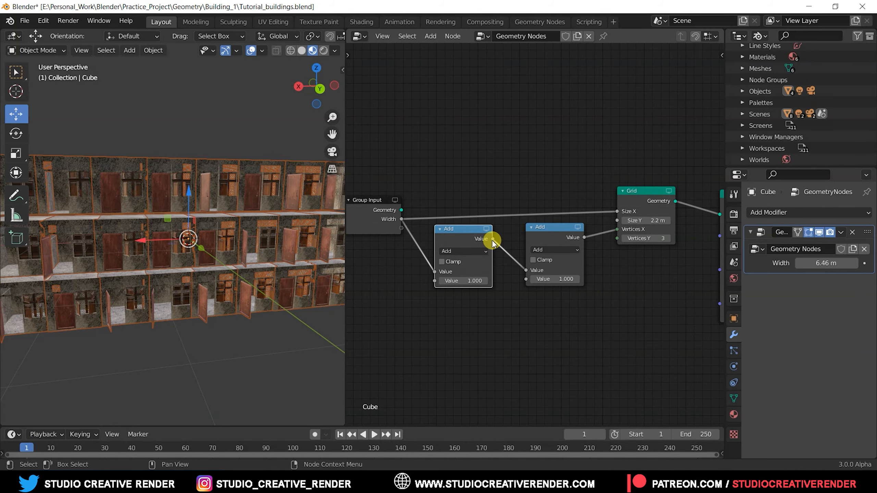
{"action": "left_click", "coordinate": [507, 236]}
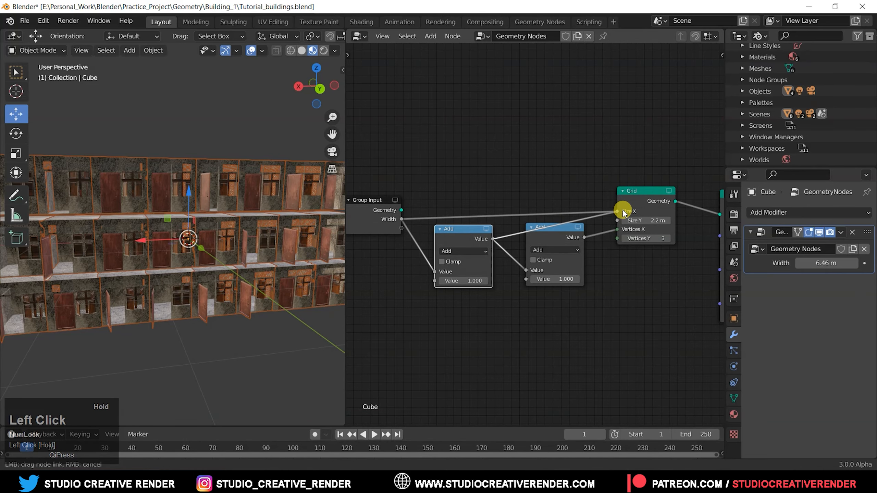
{"action": "left_click_drag", "start_coordinate": [623, 212], "coordinate": [476, 249]}
Change the duplicated Math node's operation to Ceil and raise the modifier's Width to 7.88 m.
{"action": "left_click", "coordinate": [466, 251]}
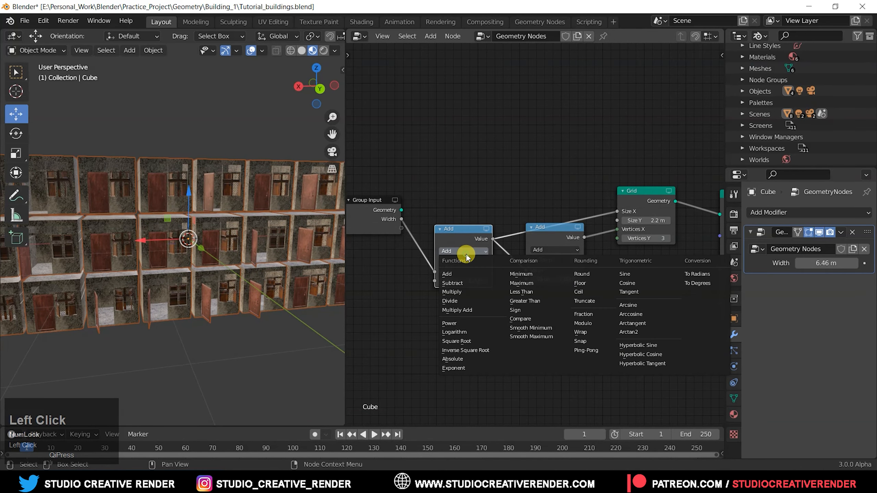
{"action": "left_click", "coordinate": [582, 291]}
{"action": "middle_click_drag", "start_coordinate": [221, 329], "coordinate": [189, 288], "text": "ctrl"}
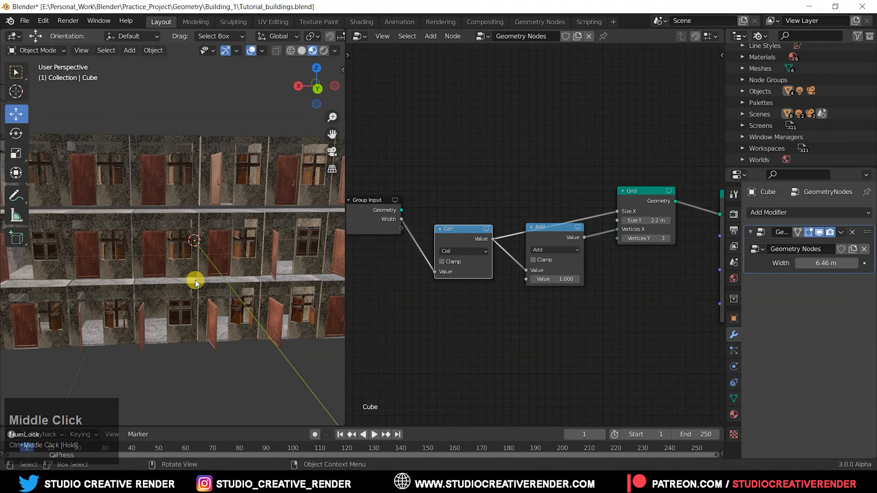
{"action": "middle_click_drag", "start_coordinate": [201, 239], "coordinate": [217, 314]}
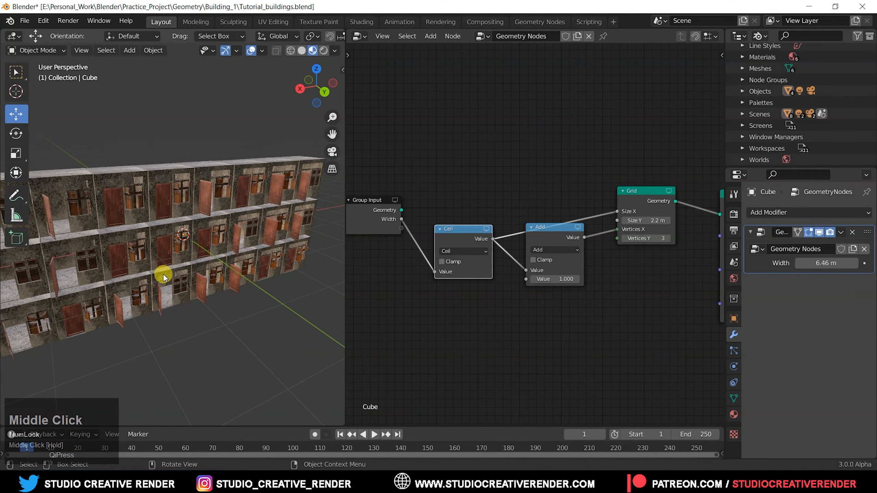
{"action": "left_click_drag", "start_coordinate": [828, 263], "coordinate": [849, 263]}
Move the Group Input node lower and farther away from the Ceil node.
{"action": "middle_click_drag", "start_coordinate": [465, 319], "coordinate": [467, 306], "text": "ctrl"}
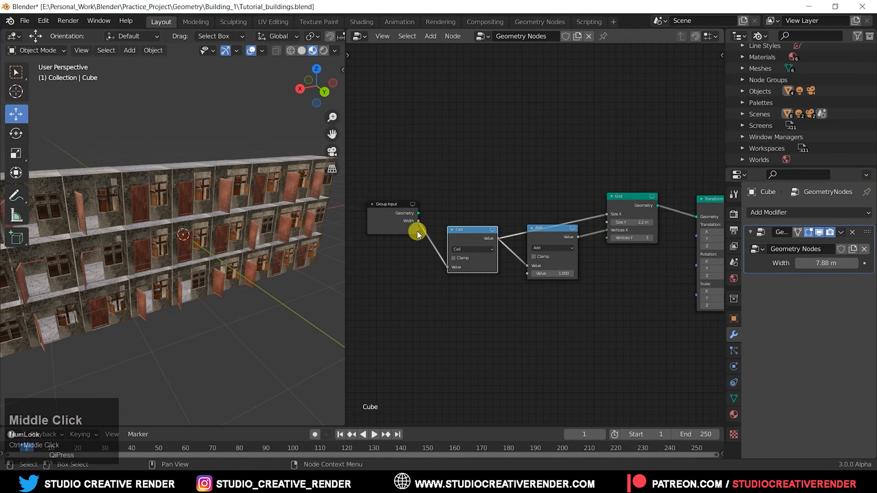
{"action": "left_click_drag", "start_coordinate": [401, 208], "coordinate": [380, 240]}
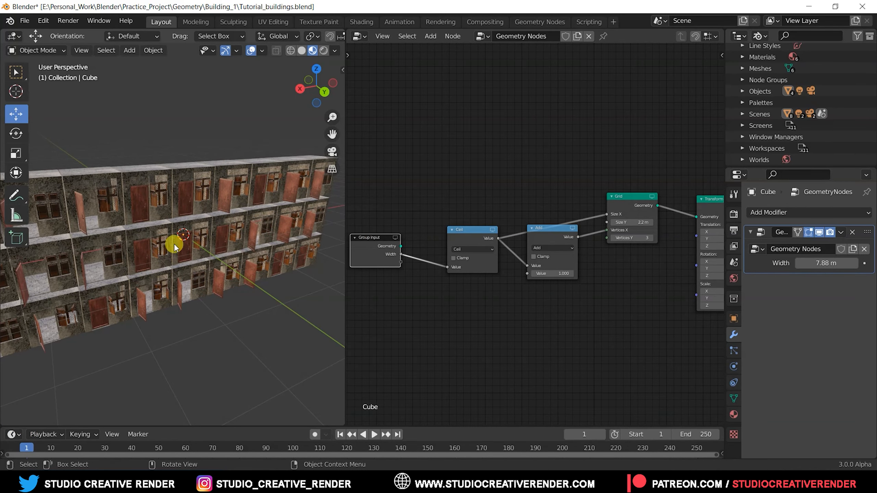
{"action": "middle_click_drag", "start_coordinate": [298, 219], "coordinate": [221, 239]}
Duplicate the Ceil and Add nodes together and place the linked copies below the originals.
{"action": "middle_click_drag", "start_coordinate": [608, 312], "coordinate": [601, 293], "text": "ctrl"}
{"action": "left_click_drag", "start_coordinate": [458, 190], "coordinate": [530, 273]}
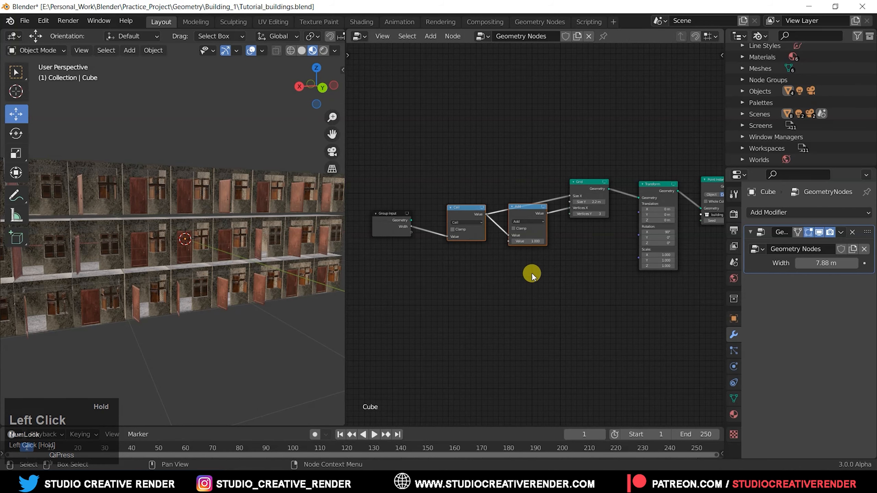
{"action": "key", "text": "g"}
{"action": "left_click", "coordinate": [530, 272]}
{"action": "key", "text": "shift+d"}
{"action": "left_click", "coordinate": [533, 338]}
{"action": "middle_click_drag", "start_coordinate": [529, 339], "coordinate": [590, 308], "text": "ctrl"}
{"action": "left_click", "coordinate": [589, 307]}
Rearrange the nodes around the Grid and connect the duplicated Add to Vertices Y and the duplicated Ceil to Size Y.
{"action": "left_click_drag", "start_coordinate": [601, 173], "coordinate": [620, 228]}
{"action": "left_click_drag", "start_coordinate": [407, 173], "coordinate": [506, 211]}
{"action": "left_click_drag", "start_coordinate": [614, 219], "coordinate": [612, 195]}
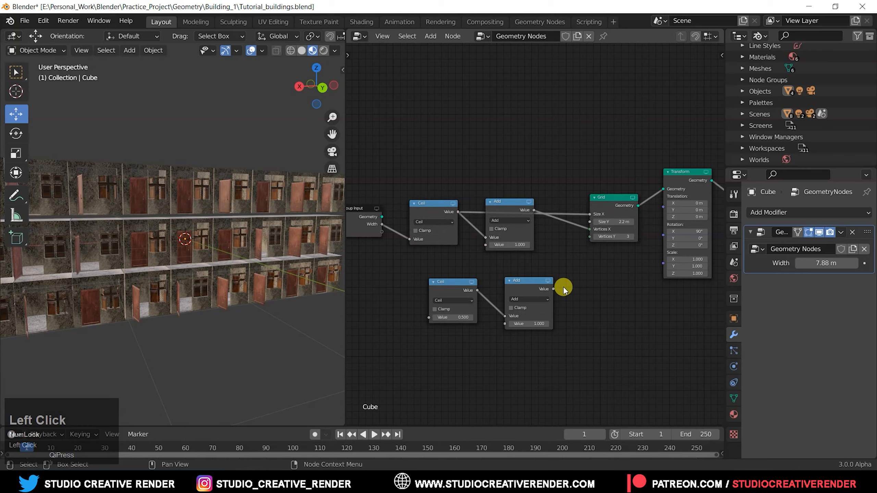
{"action": "left_click_drag", "start_coordinate": [554, 290], "coordinate": [555, 289]}
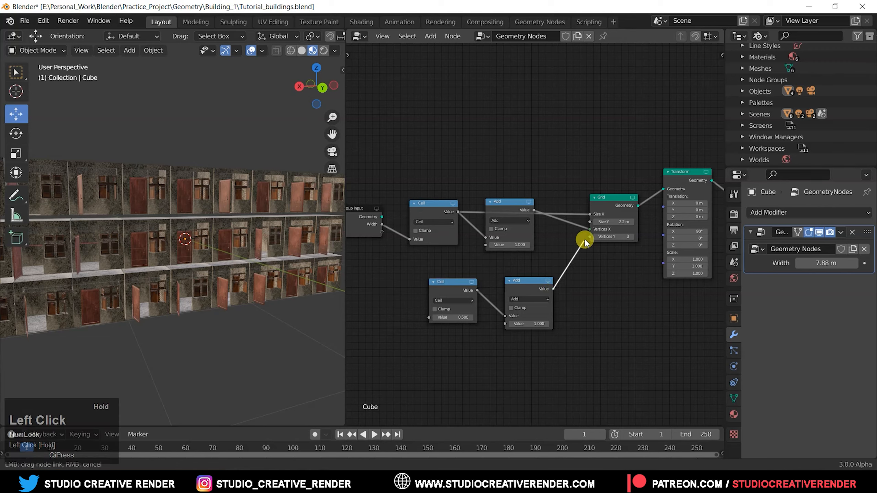
{"action": "left_click_drag", "start_coordinate": [592, 238], "coordinate": [590, 237]}
{"action": "left_click_drag", "start_coordinate": [507, 215], "coordinate": [499, 235]}
{"action": "left_click_drag", "start_coordinate": [479, 291], "coordinate": [543, 256]}
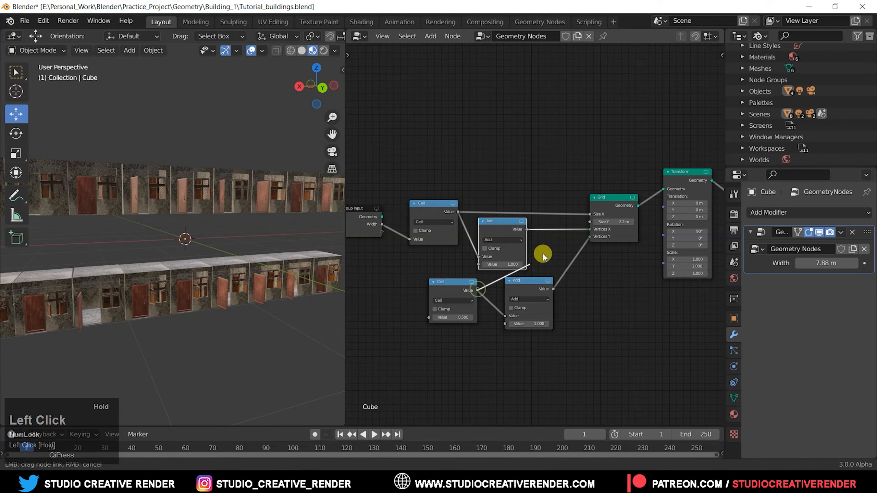
{"action": "left_click_drag", "start_coordinate": [585, 223], "coordinate": [591, 219]}
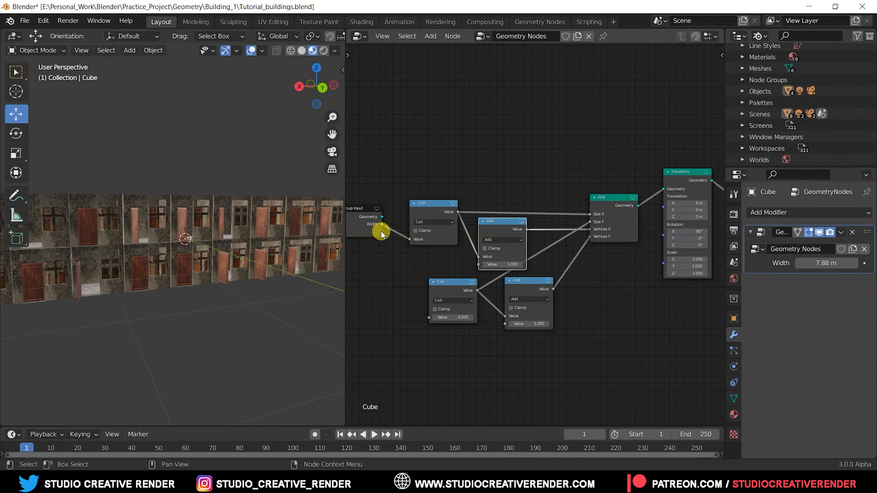
Connect a new Group Input socket to the duplicated Ceil node's value and rename that input as Height.
{"action": "left_click_drag", "start_coordinate": [355, 208], "coordinate": [436, 318]}
{"action": "middle_click_drag", "start_coordinate": [252, 273], "coordinate": [276, 276]}
{"action": "key", "text": "n"}
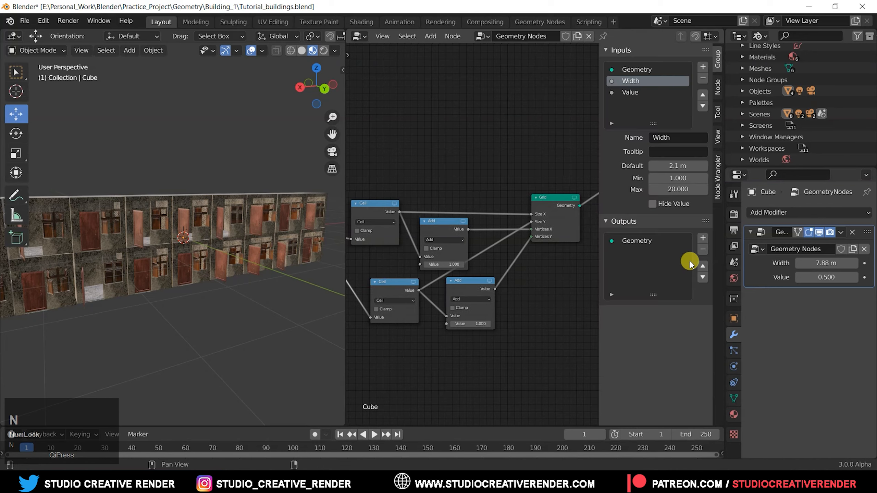
{"action": "left_click", "coordinate": [639, 93]}
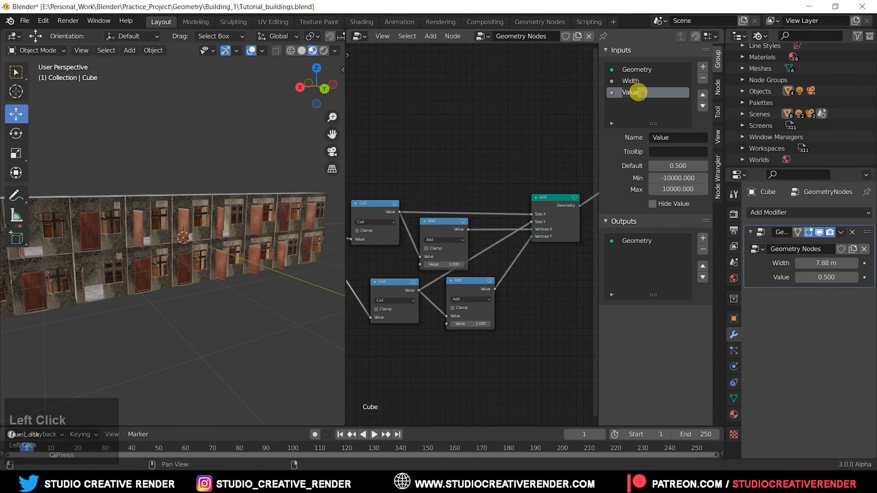
{"action": "type", "text": "Height"}
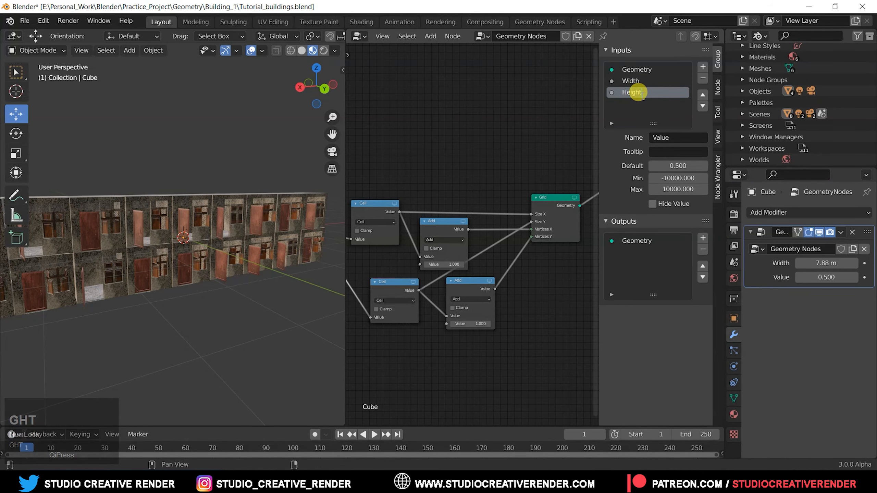
{"action": "key", "text": "Return"}
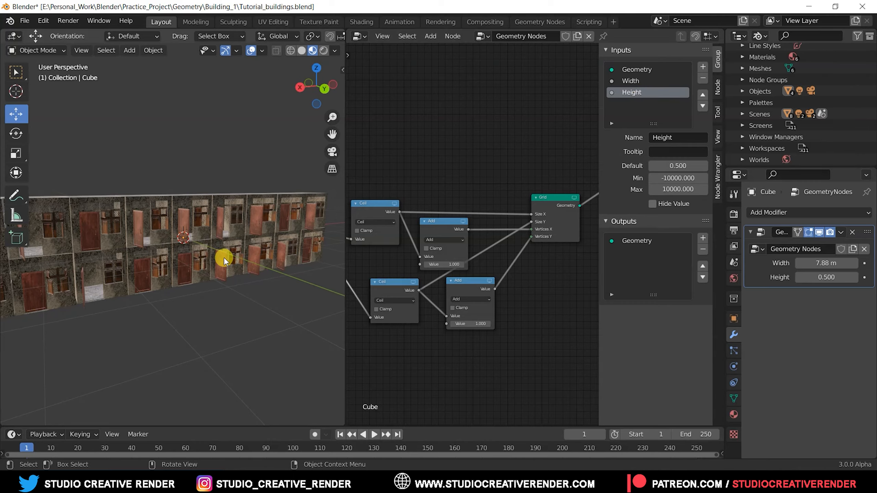
Set the modifier's Width to 5.86 m and Height to 6.290, and select the building in the viewport.
{"action": "middle_click_drag", "start_coordinate": [225, 249], "coordinate": [242, 242]}
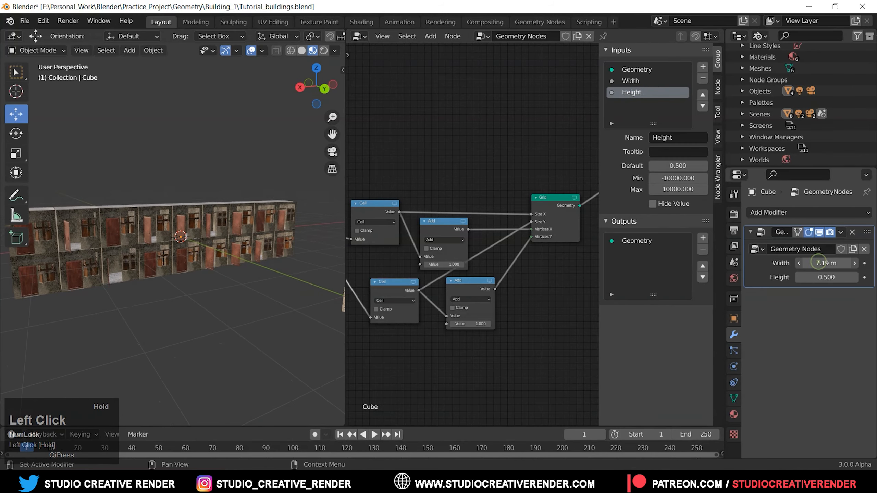
{"action": "left_click_drag", "start_coordinate": [819, 263], "coordinate": [795, 263]}
{"action": "middle_click_drag", "start_coordinate": [225, 290], "coordinate": [250, 314]}
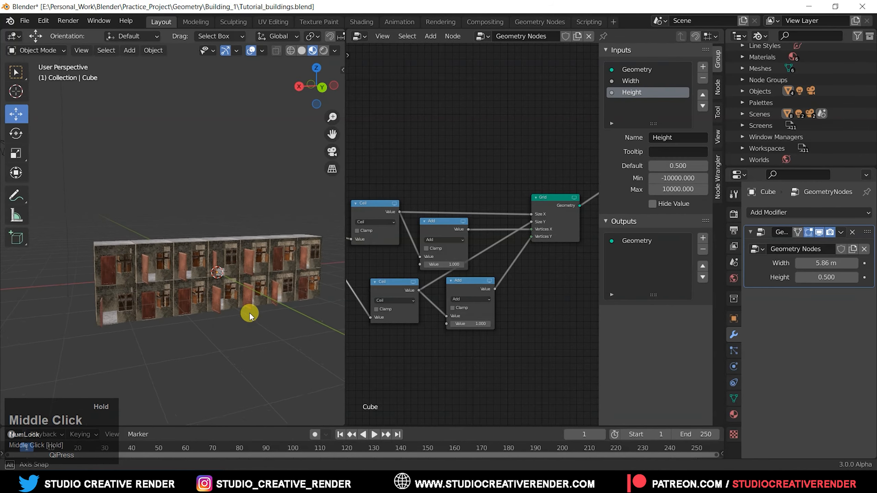
{"action": "left_click_drag", "start_coordinate": [853, 277], "coordinate": [876, 277]}
{"action": "middle_click_drag", "start_coordinate": [308, 286], "coordinate": [319, 288]}
{"action": "left_click", "coordinate": [90, 275]}
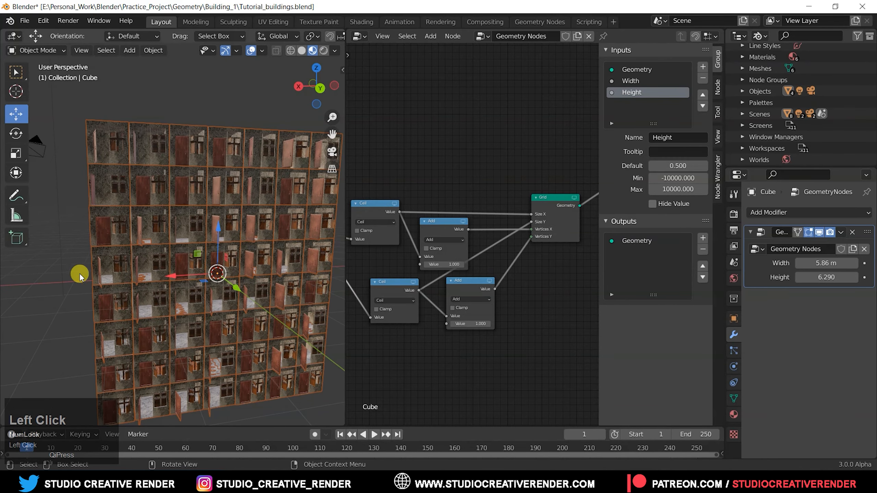